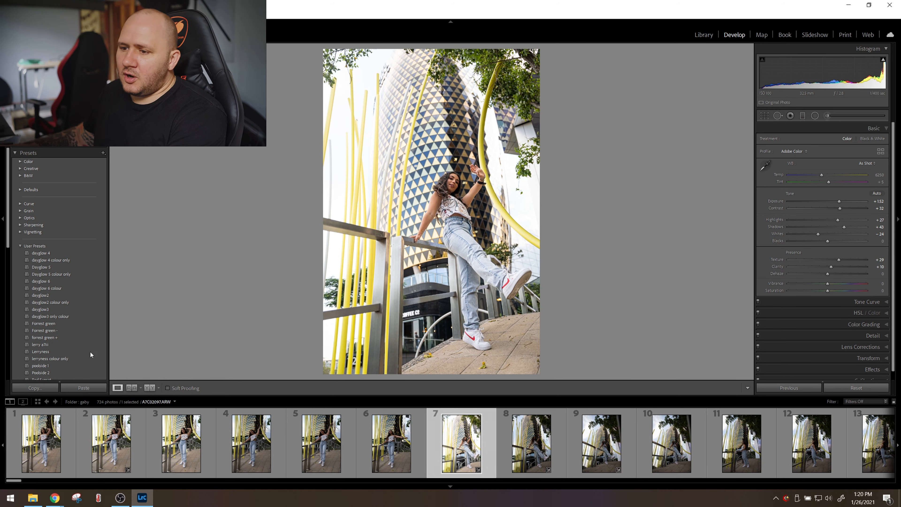
Copy the seventh photo's develop settings and paste them onto the photo of the model posing with raised arms by the glass wall.
{"action": "key", "text": "ctrl+shift+c"}
{"action": "left_click", "coordinate": [615, 310]}
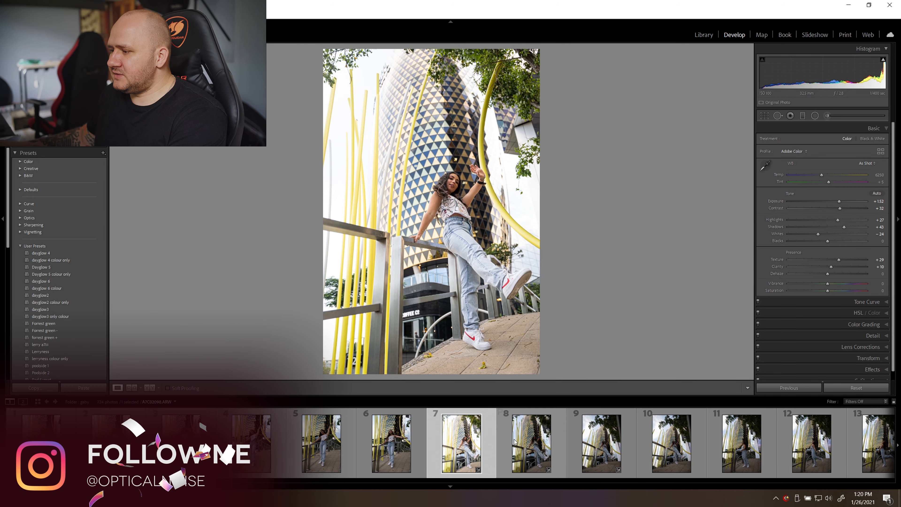
{"action": "scroll", "coordinate": [537, 441], "scroll_direction": "down", "scroll_amount": 5}
{"action": "scroll", "coordinate": [559, 443], "scroll_direction": "down", "scroll_amount": 15}
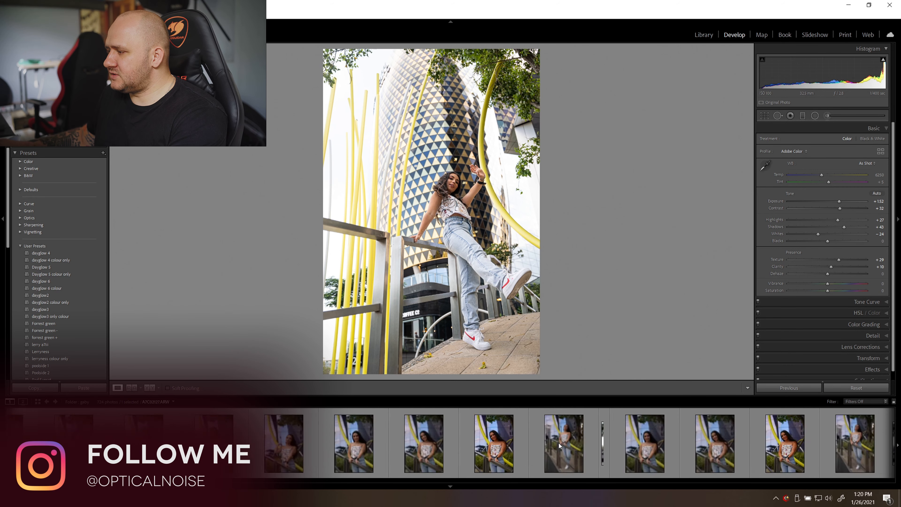
{"action": "left_click", "coordinate": [587, 449]}
{"action": "left_click", "coordinate": [83, 388]}
{"action": "scroll", "coordinate": [317, 466], "scroll_direction": "up", "scroll_amount": 20}
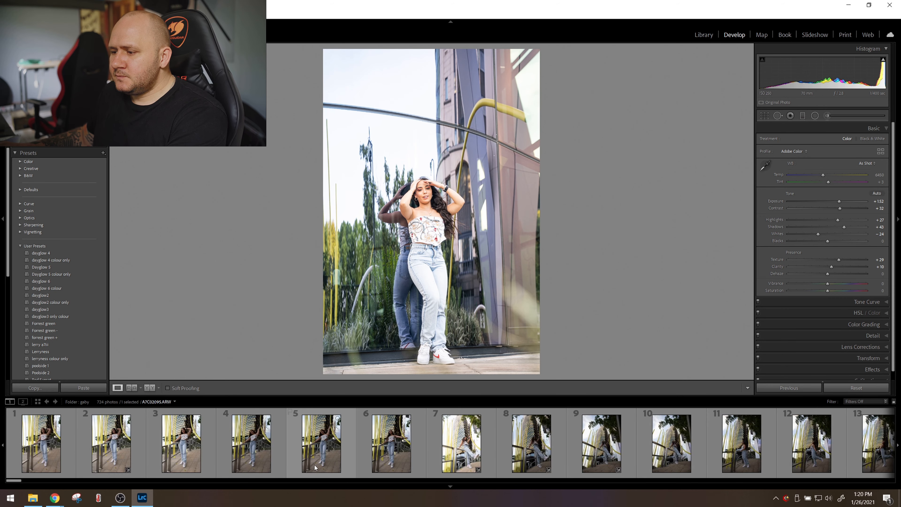
Apply the street dancing 1 user preset to the seventh photo and compare it with the unedited version.
{"action": "left_click", "coordinate": [433, 455]}
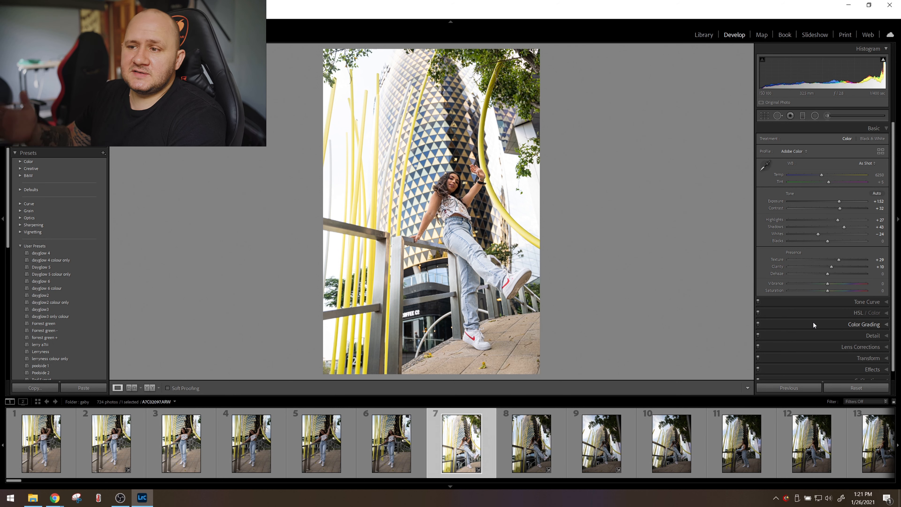
{"action": "scroll", "coordinate": [78, 254], "scroll_direction": "down", "scroll_amount": 3}
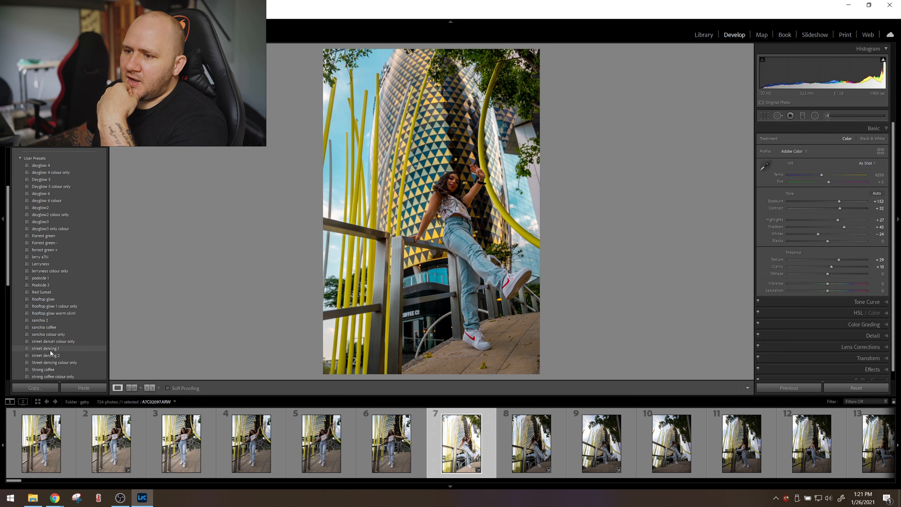
{"action": "left_click", "coordinate": [50, 350]}
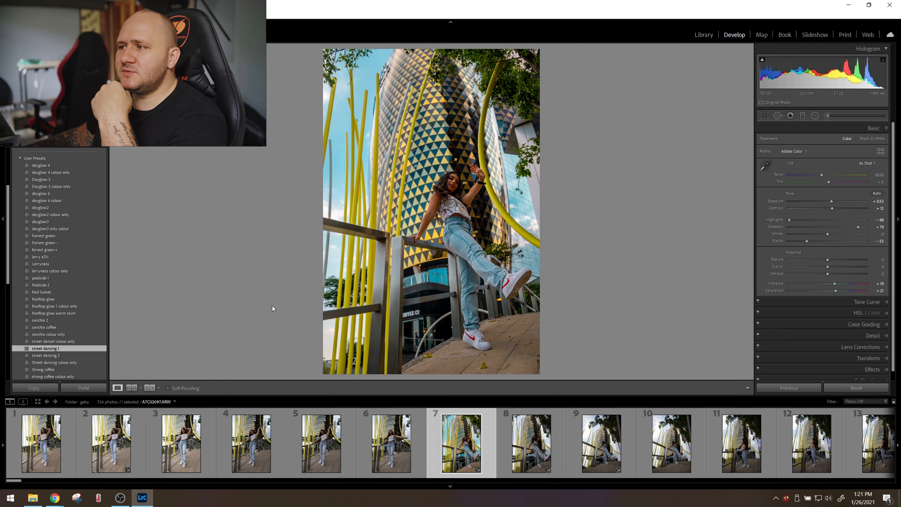
{"action": "key", "text": "backslash"}
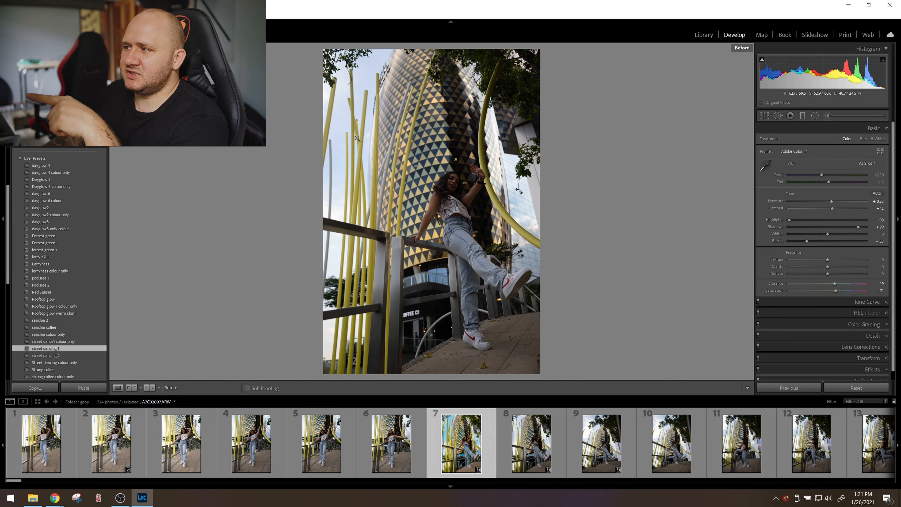
{"action": "key", "text": "backslash"}
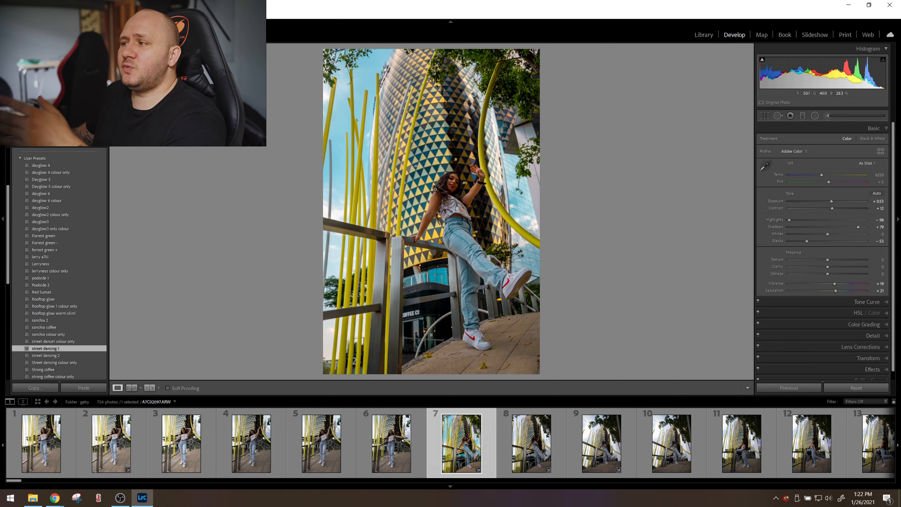
Set the seventh photo's exposure to +1.02, shadows to +89 and highlights to -100.
{"action": "left_click", "coordinate": [431, 214]}
{"action": "left_click", "coordinate": [479, 217]}
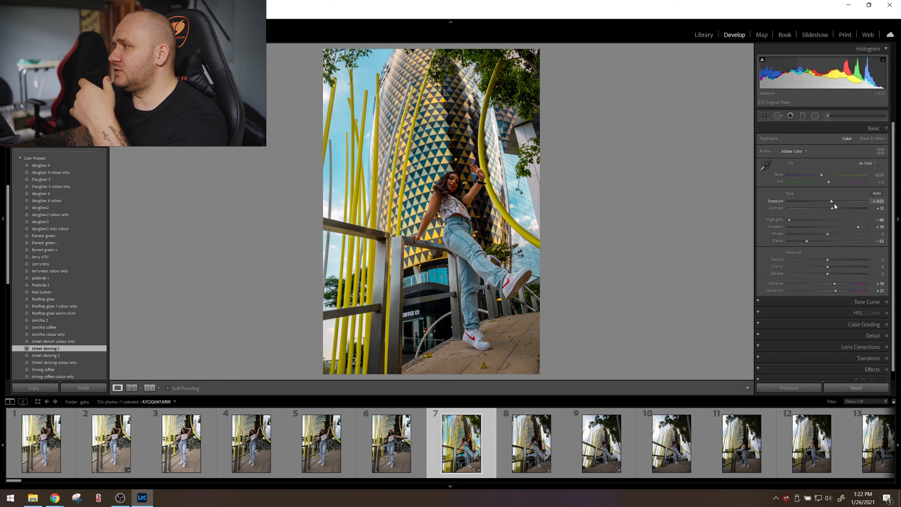
{"action": "left_click_drag", "start_coordinate": [833, 201], "coordinate": [835, 201]}
{"action": "left_click", "coordinate": [862, 229]}
{"action": "left_click_drag", "start_coordinate": [863, 227], "coordinate": [864, 227]}
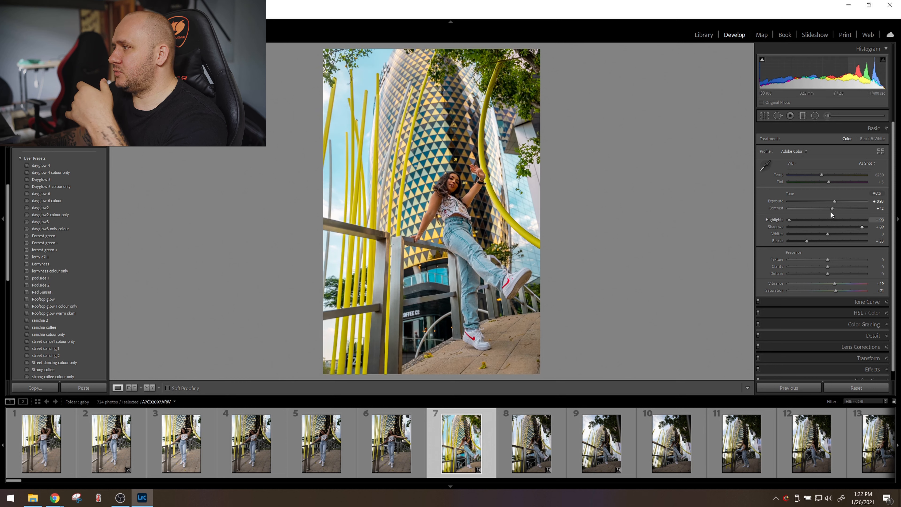
{"action": "left_click_drag", "start_coordinate": [834, 201], "coordinate": [836, 200]}
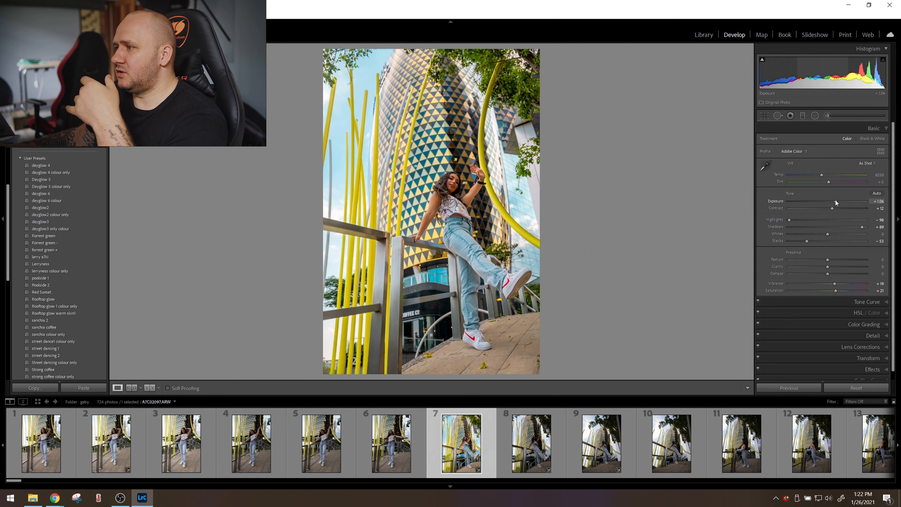
{"action": "left_click_drag", "start_coordinate": [789, 220], "coordinate": [788, 220]}
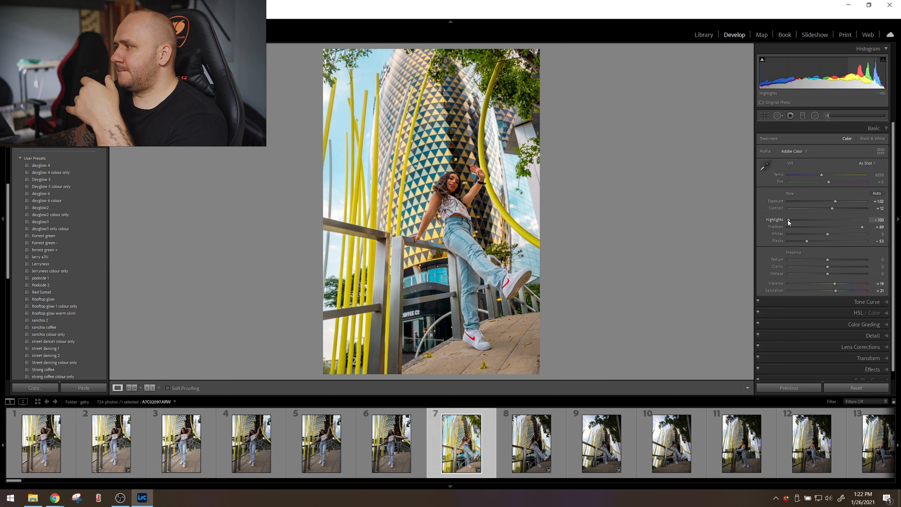
Lower the sky's blue luminance with the HSL targeted adjustment tool and raise the orange saturation.
{"action": "left_click", "coordinate": [810, 311]}
{"action": "left_click", "coordinate": [842, 161]}
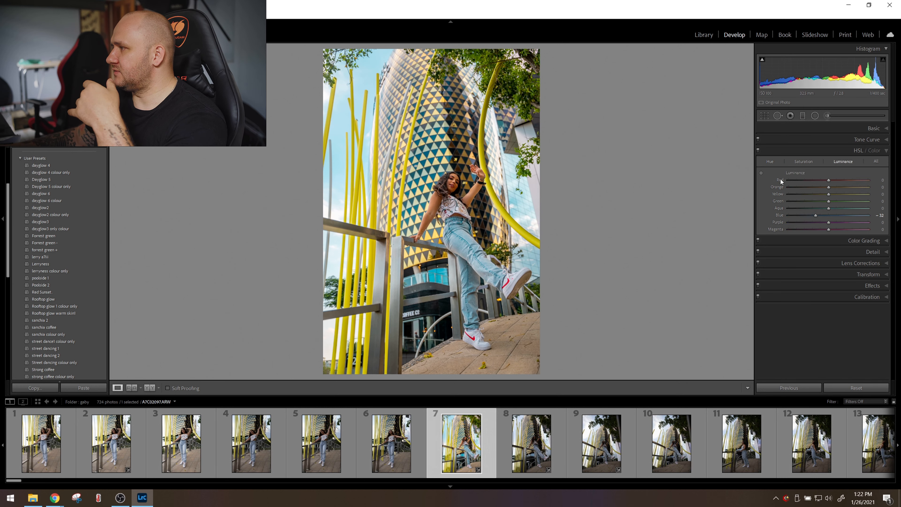
{"action": "left_click", "coordinate": [763, 174]}
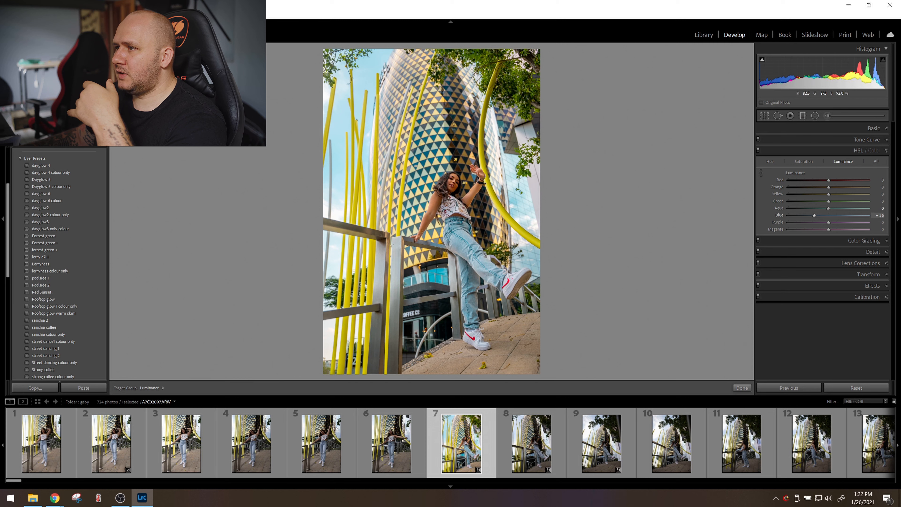
{"action": "left_click_drag", "start_coordinate": [338, 88], "coordinate": [337, 96]}
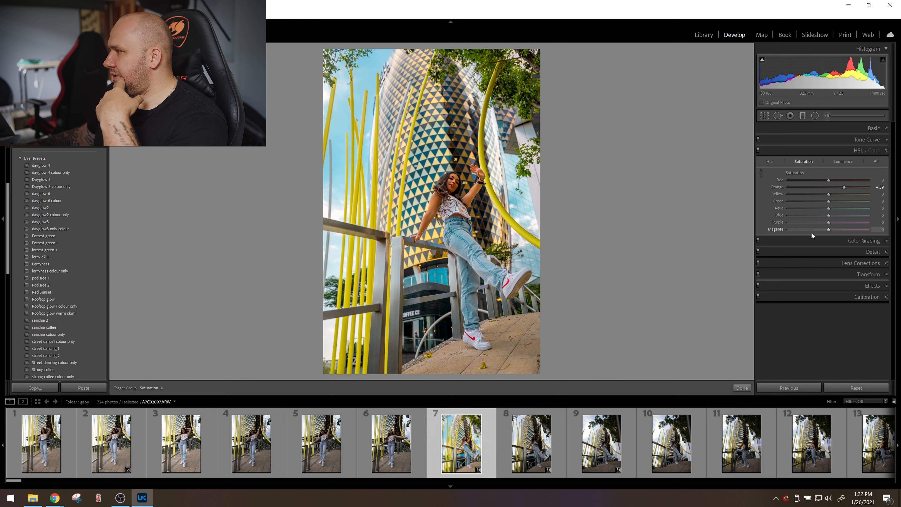
Adjust the seventh photo's sharpening, with radius 0.8 and masking 46.
{"action": "left_click", "coordinate": [821, 254]}
{"action": "left_click_drag", "start_coordinate": [827, 280], "coordinate": [801, 265]}
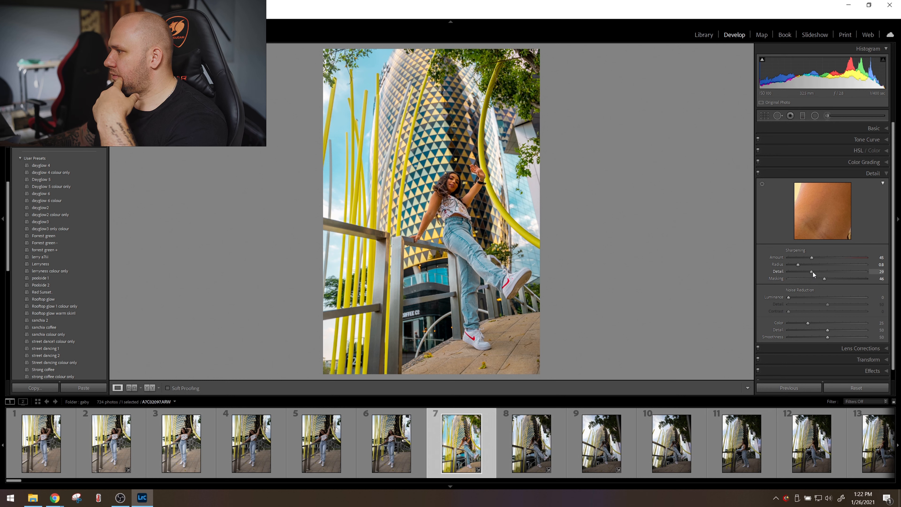
Set the seventh photo's exposure to +1.11 and compare the edit with the unedited version.
{"action": "left_click", "coordinate": [806, 129]}
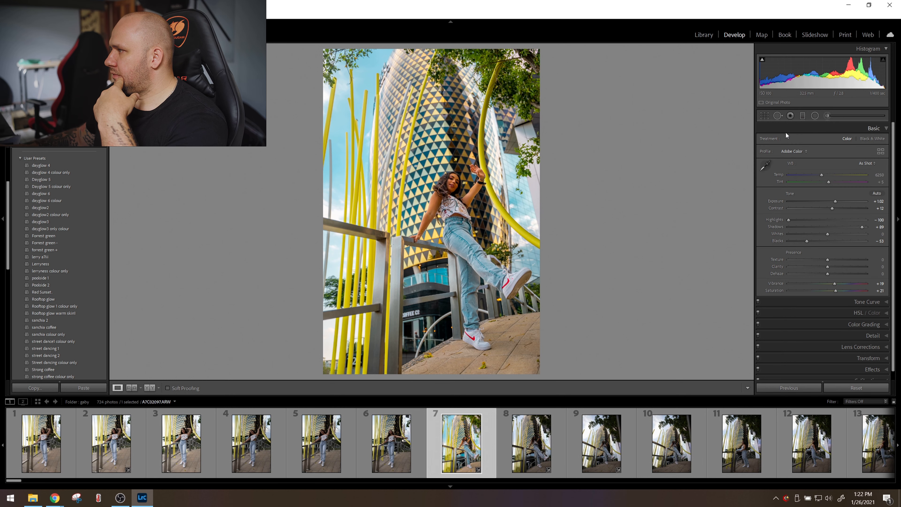
{"action": "left_click_drag", "start_coordinate": [836, 202], "coordinate": [837, 201]}
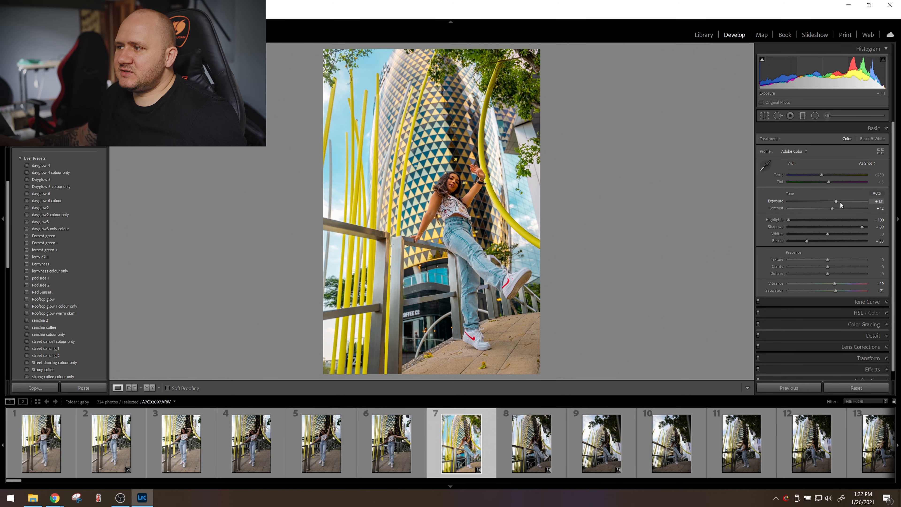
{"action": "key", "text": "backslash"}
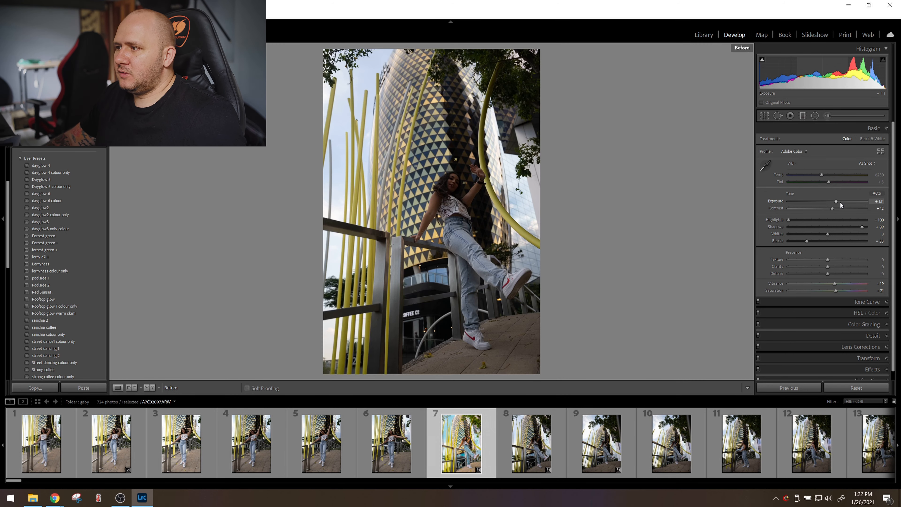
{"action": "key", "text": "backslash"}
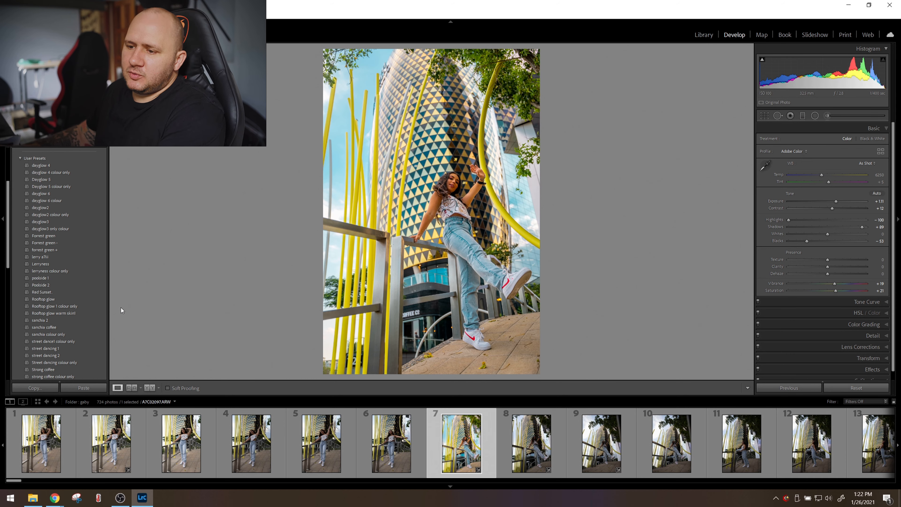
Copy the seventh photo's develop settings and paste them onto the eighth photo.
{"action": "left_click", "coordinate": [42, 390]}
{"action": "key", "text": "Return"}
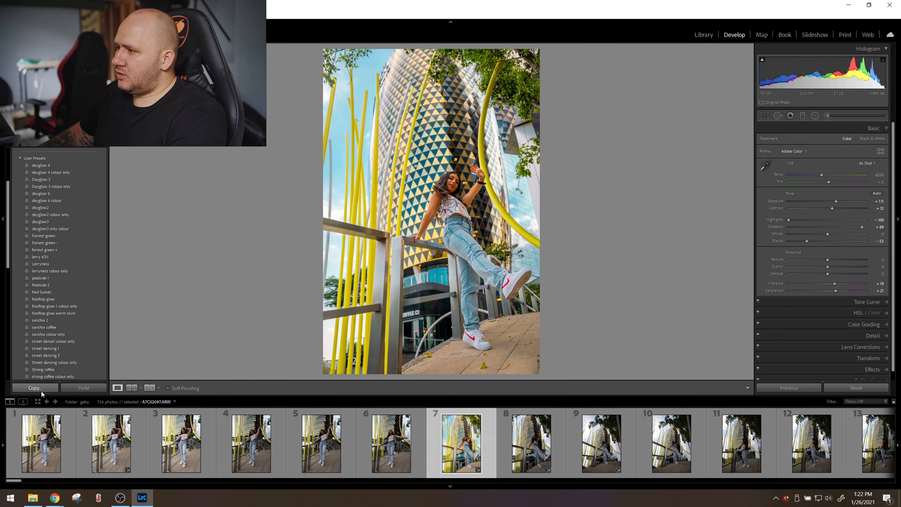
{"action": "left_click", "coordinate": [531, 444]}
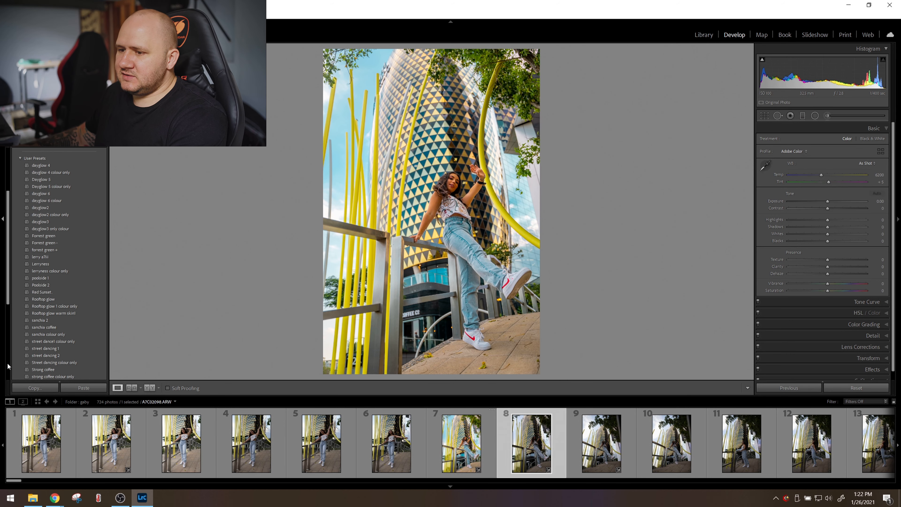
{"action": "left_click", "coordinate": [98, 389]}
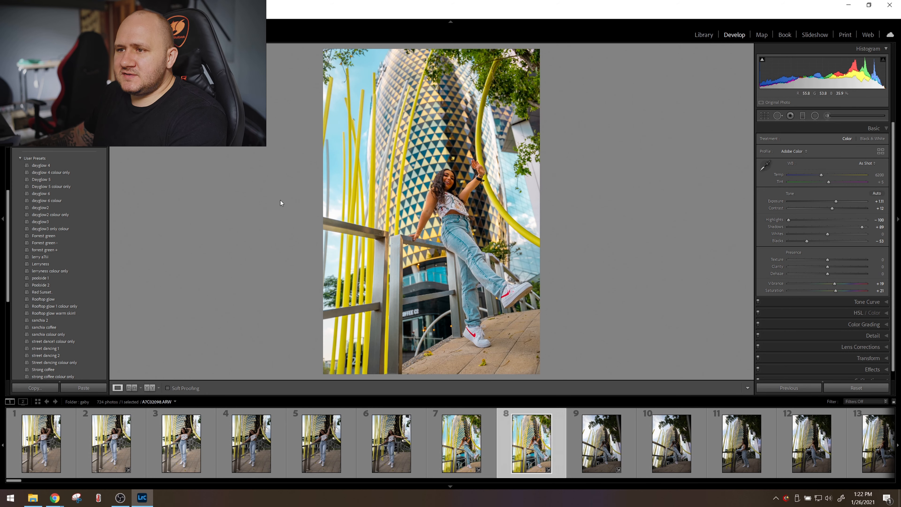
Save the eighth photo's settings as a develop preset named "new 1" in the User Presets group.
{"action": "scroll", "coordinate": [71, 171], "scroll_direction": "up", "scroll_amount": 5}
{"action": "left_click", "coordinate": [104, 153]}
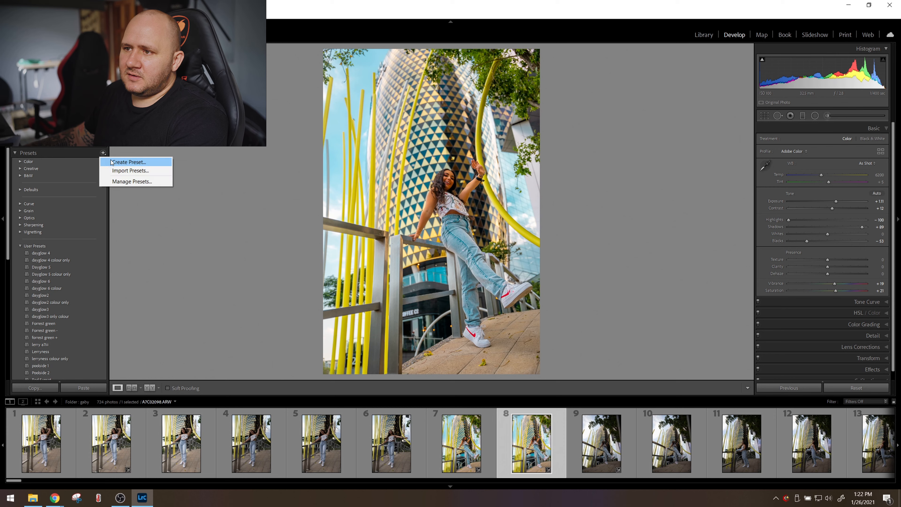
{"action": "left_click", "coordinate": [122, 161]}
{"action": "type", "text": "new 1"}
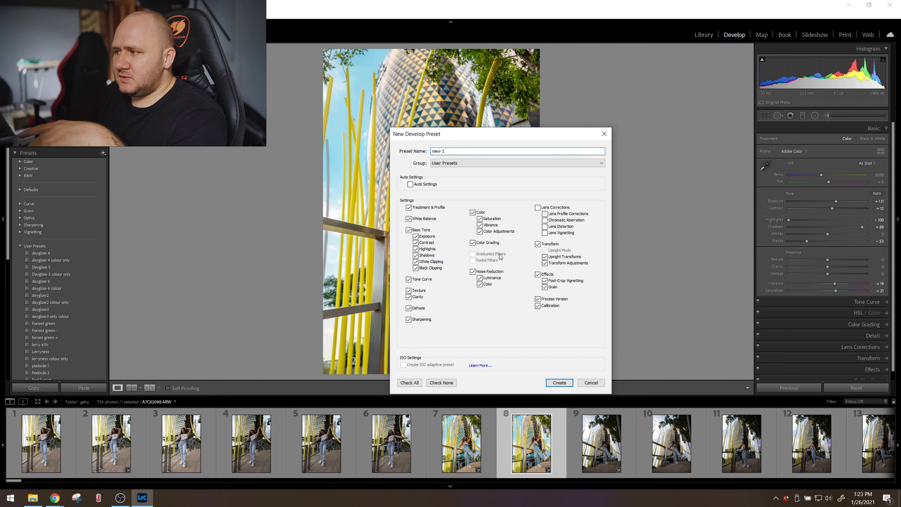
{"action": "key", "text": "Return"}
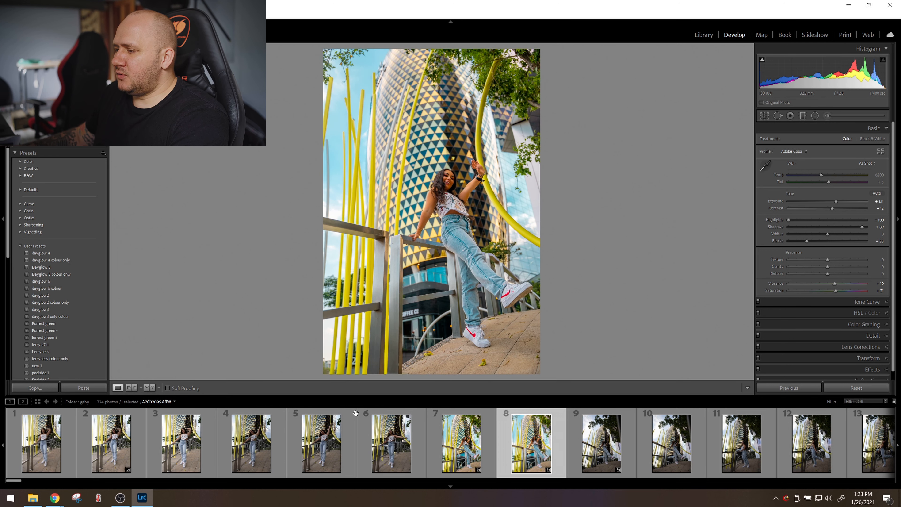
On the sixth photo, set temperature 6661, exposure +0.97, contrast +10, highlights -97, shadows +13 and blacks -44.
{"action": "left_click", "coordinate": [409, 458]}
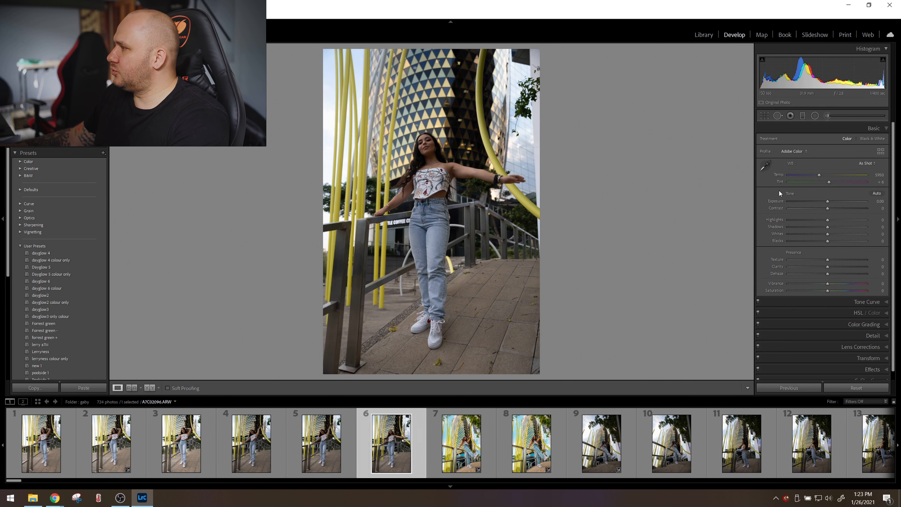
{"action": "left_click_drag", "start_coordinate": [828, 203], "coordinate": [817, 242]}
{"action": "left_click_drag", "start_coordinate": [832, 201], "coordinate": [833, 227]}
{"action": "left_click_drag", "start_coordinate": [819, 175], "coordinate": [830, 203]}
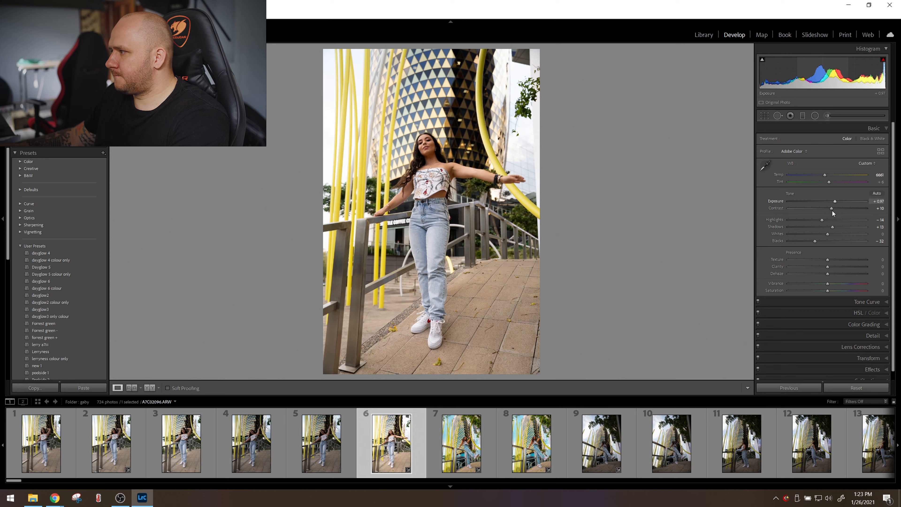
{"action": "left_click_drag", "start_coordinate": [818, 243], "coordinate": [788, 223]}
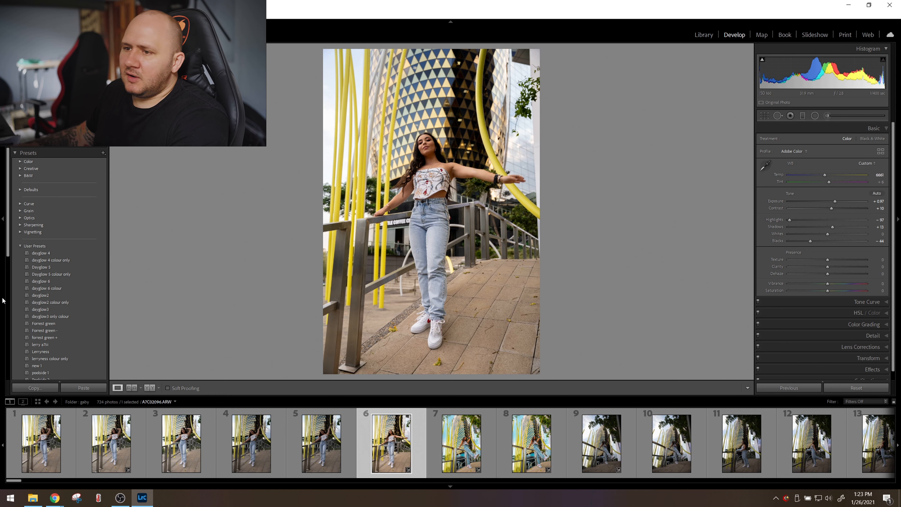
Apply the dayglow 4 colour only preset to the sixth photo and select the fifth photo.
{"action": "left_click", "coordinate": [33, 262]}
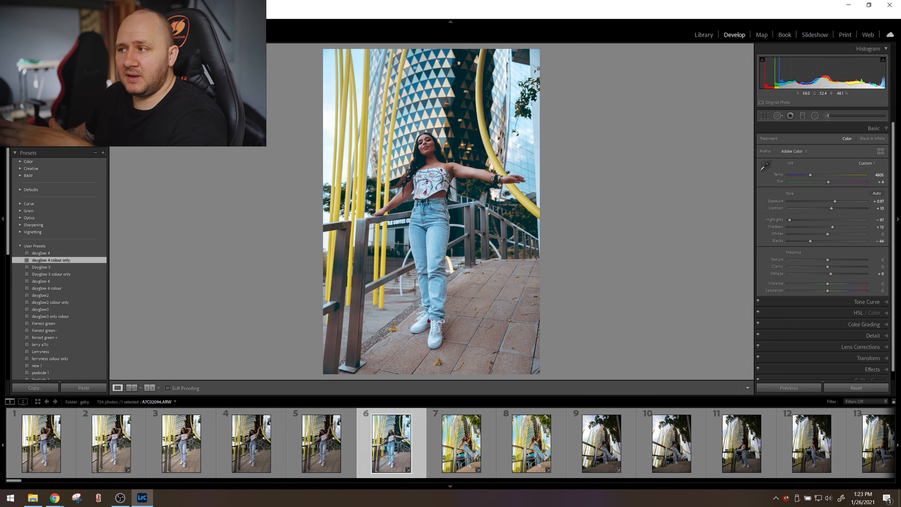
{"action": "left_click", "coordinate": [318, 442]}
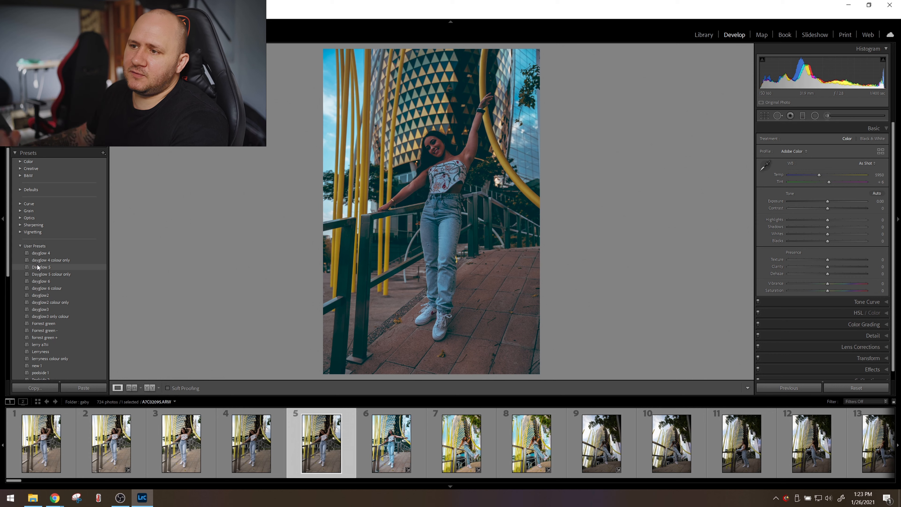
Save the seventh photo's settings without Basic Tone as a develop preset named "new 1 colour" in the User Presets group.
{"action": "left_click", "coordinate": [103, 153]}
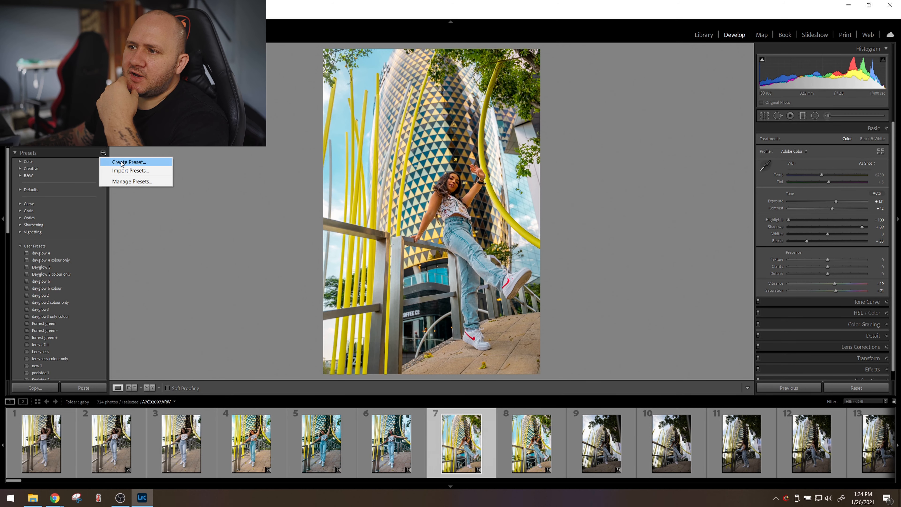
{"action": "left_click", "coordinate": [149, 162]}
{"action": "left_click", "coordinate": [419, 231]}
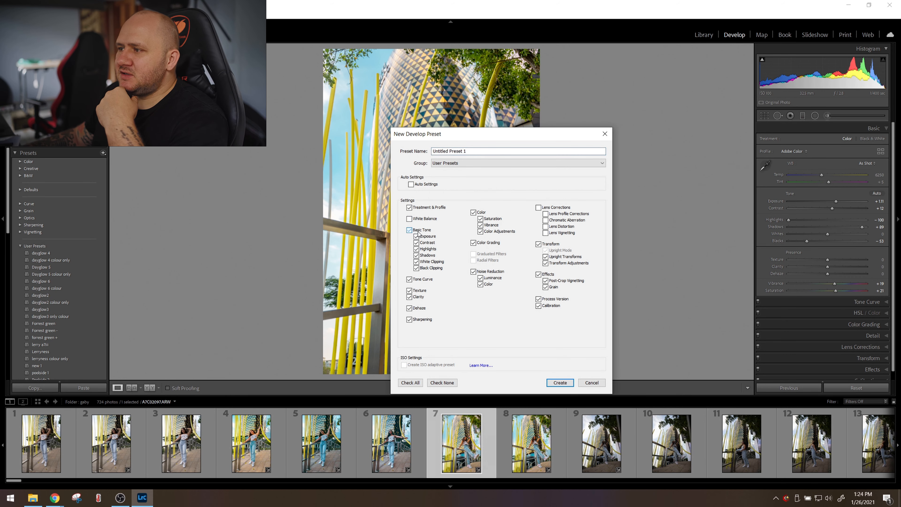
{"action": "left_click", "coordinate": [418, 230]}
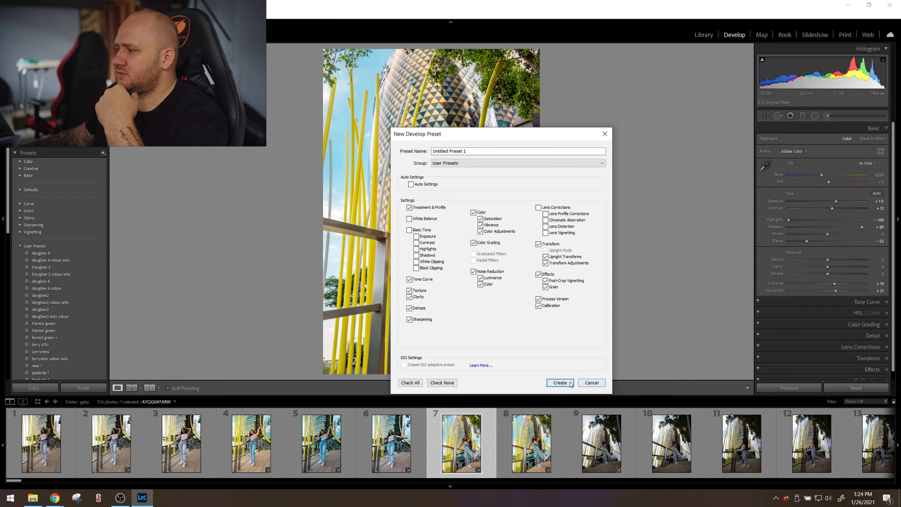
{"action": "left_click", "coordinate": [468, 151]}
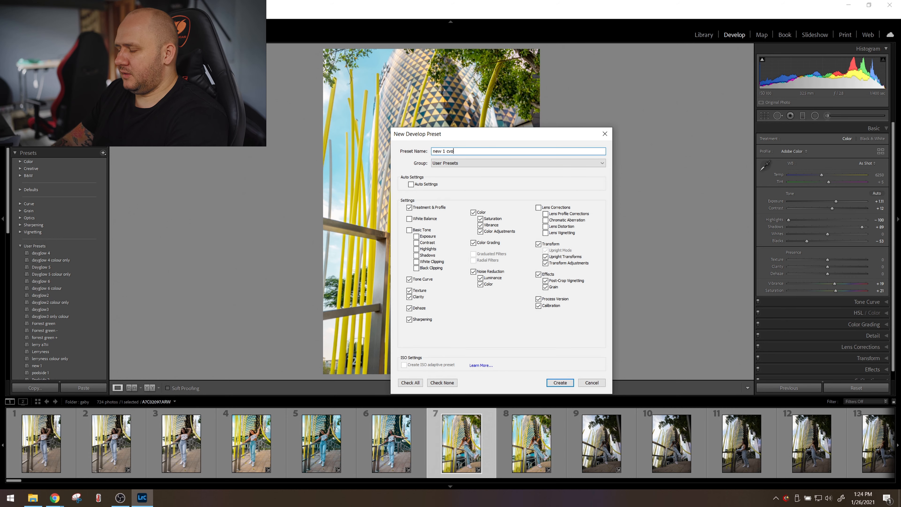
{"action": "type", "text": "new 1 colour"}
{"action": "key", "text": "Return"}
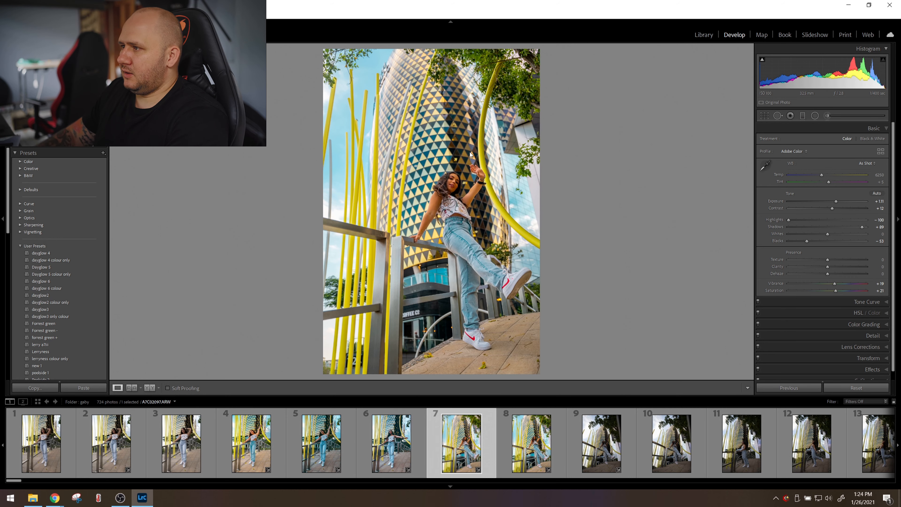
Apply the new 1 colour preset to the third photo, followed by the full new 1 preset.
{"action": "key", "text": "Left"}
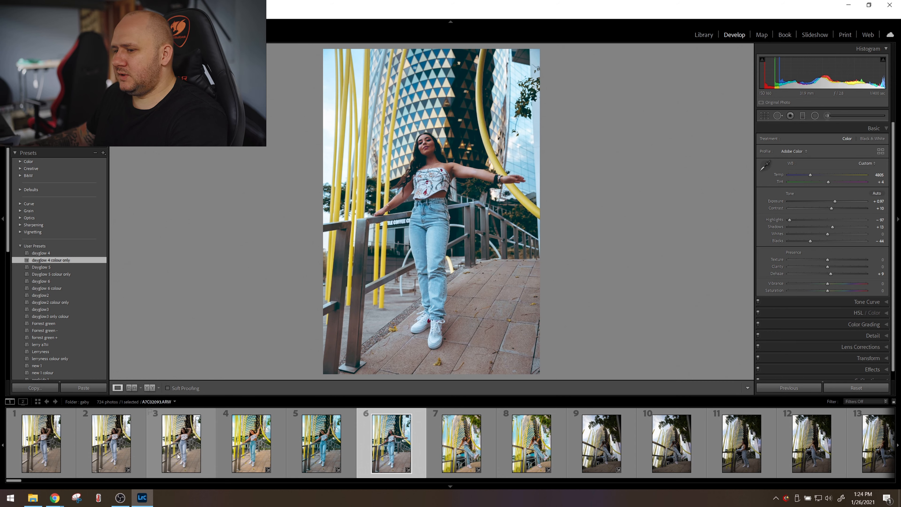
{"action": "left_click", "coordinate": [191, 454]}
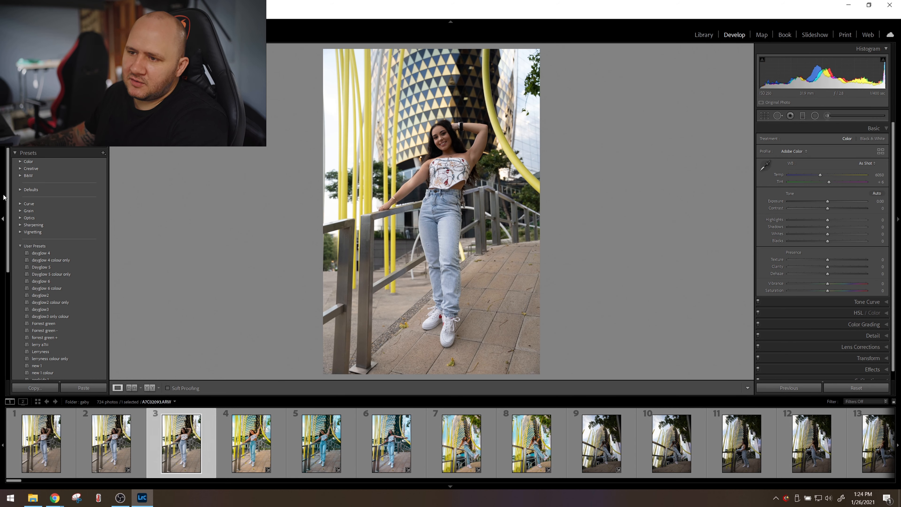
{"action": "scroll", "coordinate": [45, 340], "scroll_direction": "down", "scroll_amount": 3}
{"action": "left_click", "coordinate": [46, 338]}
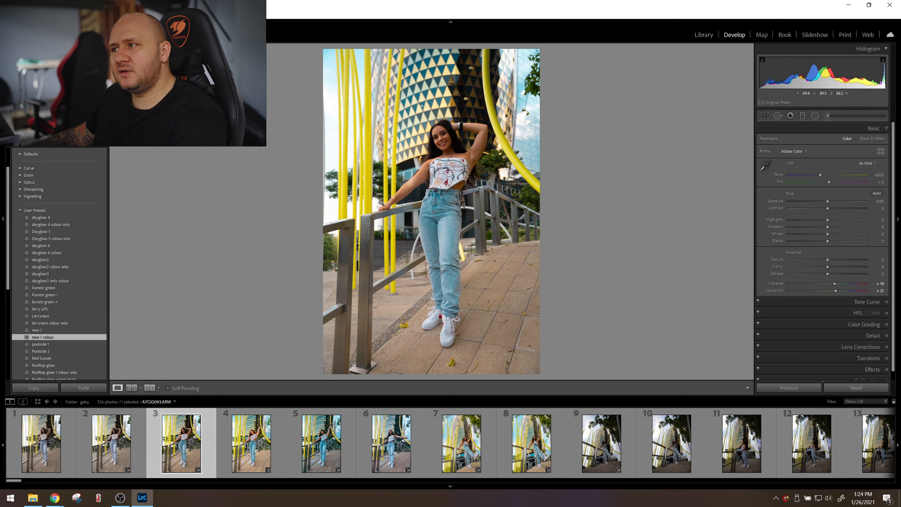
{"action": "left_click", "coordinate": [37, 330]}
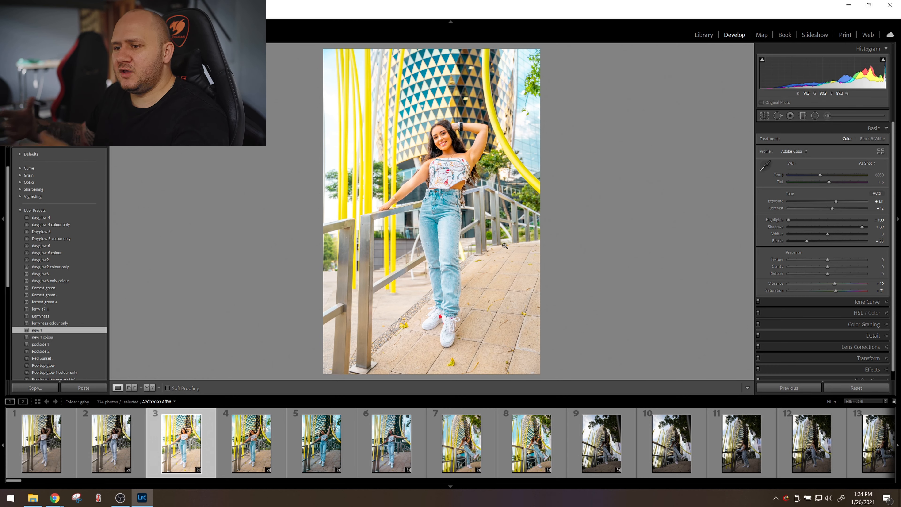
{"action": "scroll", "coordinate": [43, 358], "scroll_direction": "down", "scroll_amount": 3}
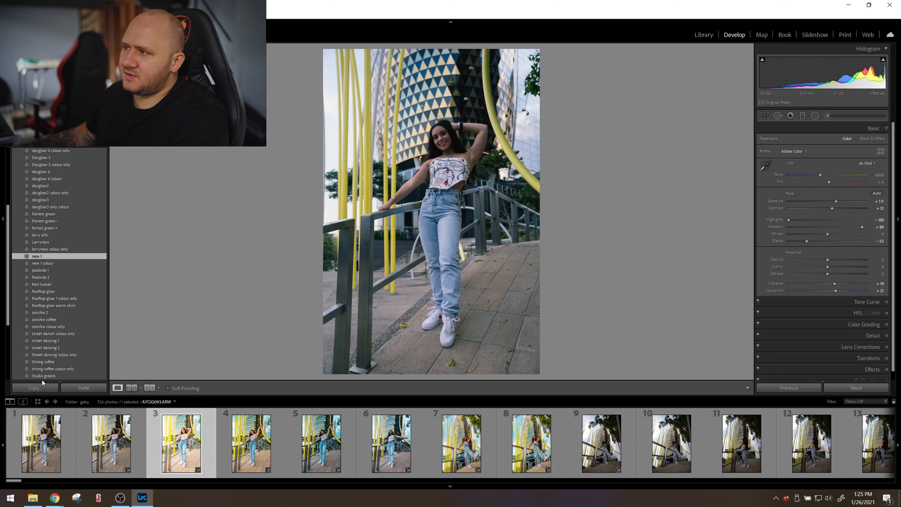
{"action": "scroll", "coordinate": [42, 374], "scroll_direction": "down", "scroll_amount": 2}
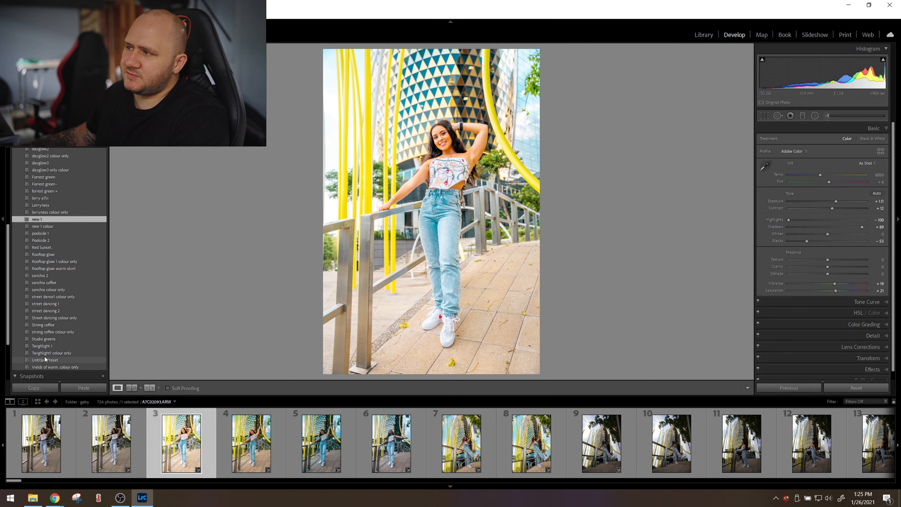
{"action": "scroll", "coordinate": [42, 310], "scroll_direction": "up", "scroll_amount": 5}
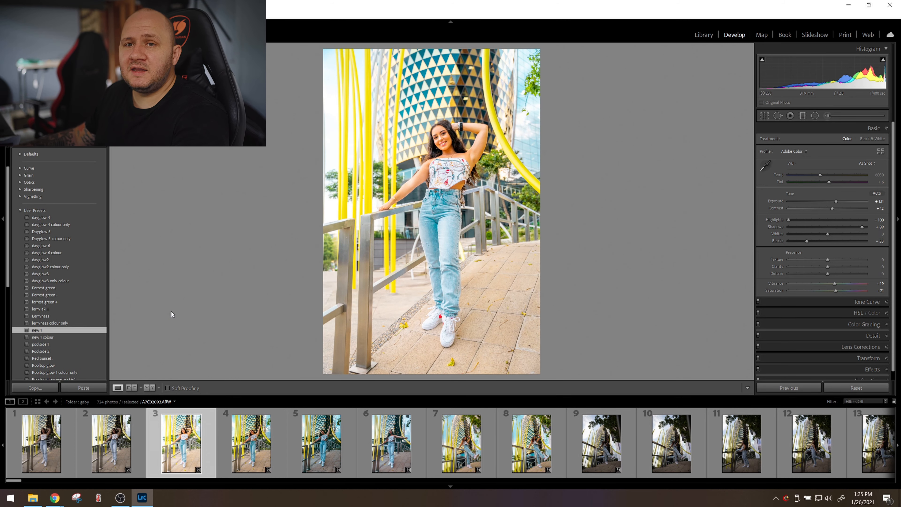
On the ninth photo, set exposure +0.66, contrast +19, highlights -100, shadows +57, whites +7 and blacks -10.
{"action": "left_click", "coordinate": [602, 444]}
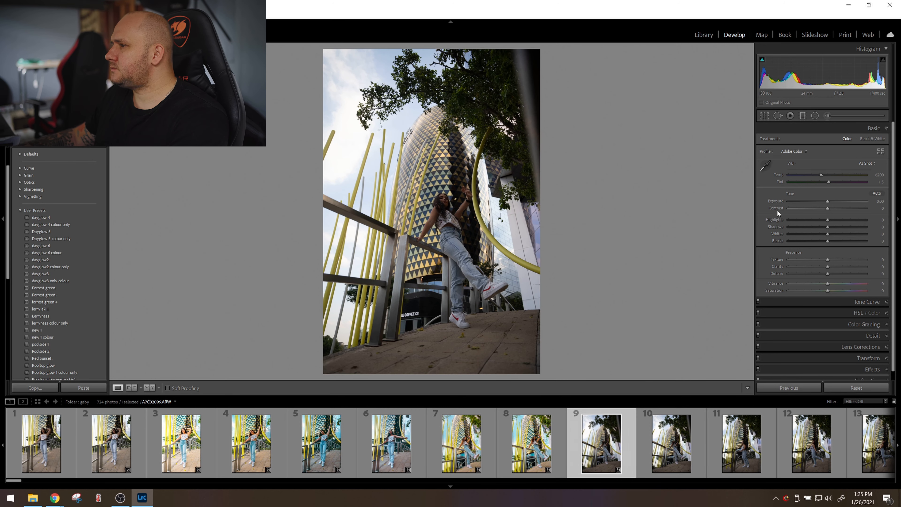
{"action": "left_click_drag", "start_coordinate": [828, 209], "coordinate": [667, 214]}
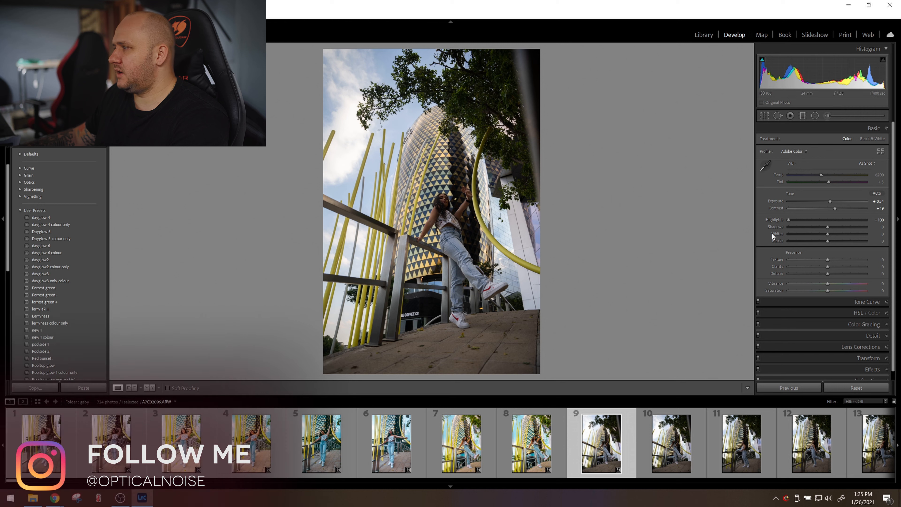
{"action": "mouse_move", "coordinate": [828, 227]}
{"action": "left_mouse_down"}
{"action": "mouse_move", "coordinate": [848, 230]}
{"action": "mouse_move", "coordinate": [824, 242]}
{"action": "mouse_move", "coordinate": [831, 234]}
{"action": "left_mouse_up"}
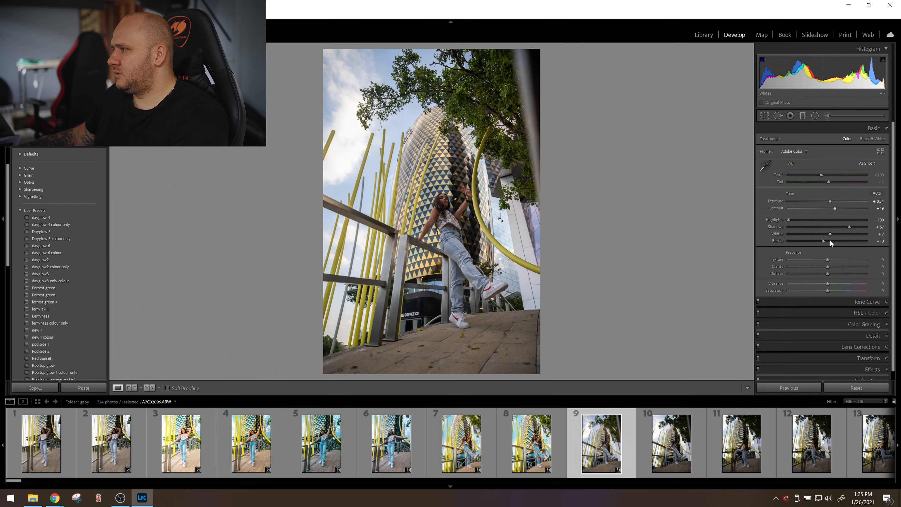
{"action": "left_click_drag", "start_coordinate": [830, 202], "coordinate": [832, 202]}
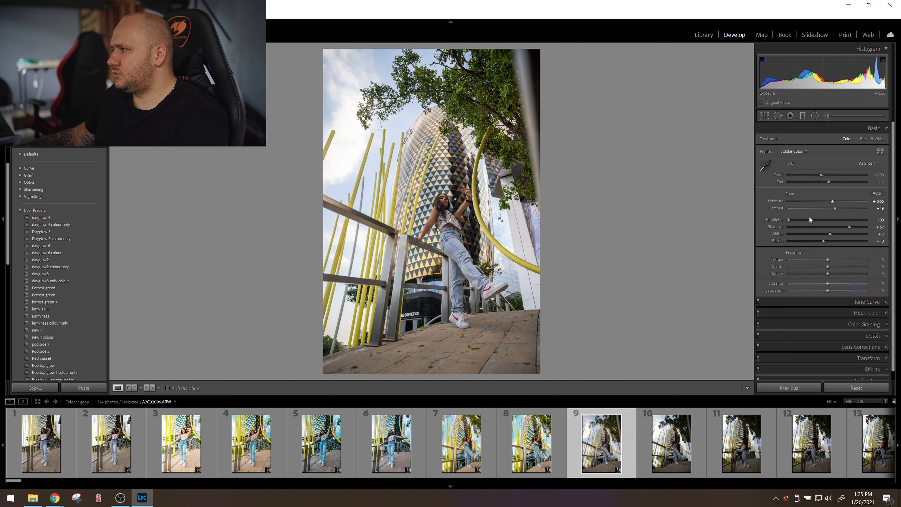
Set the ninth photo's texture to +8, clarity +10, vibrance +13 and saturation +51, and raise exposure to +0.88.
{"action": "left_click_drag", "start_coordinate": [828, 260], "coordinate": [831, 267]}
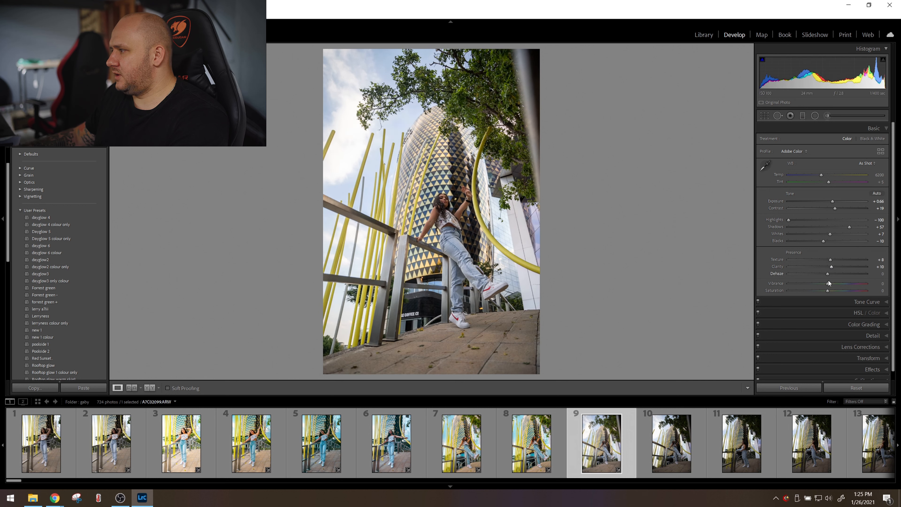
{"action": "left_click_drag", "start_coordinate": [834, 283], "coordinate": [834, 284]}
{"action": "left_click_drag", "start_coordinate": [830, 291], "coordinate": [848, 288]}
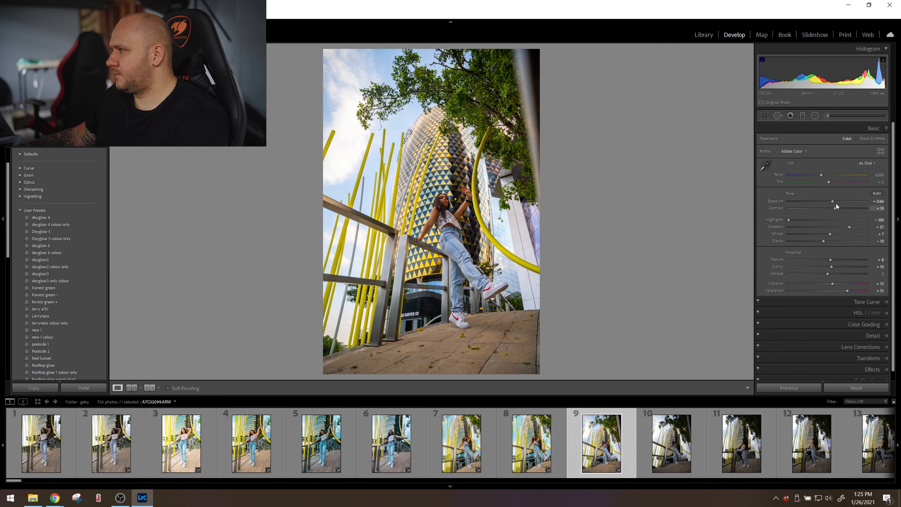
{"action": "left_click_drag", "start_coordinate": [834, 202], "coordinate": [832, 201]}
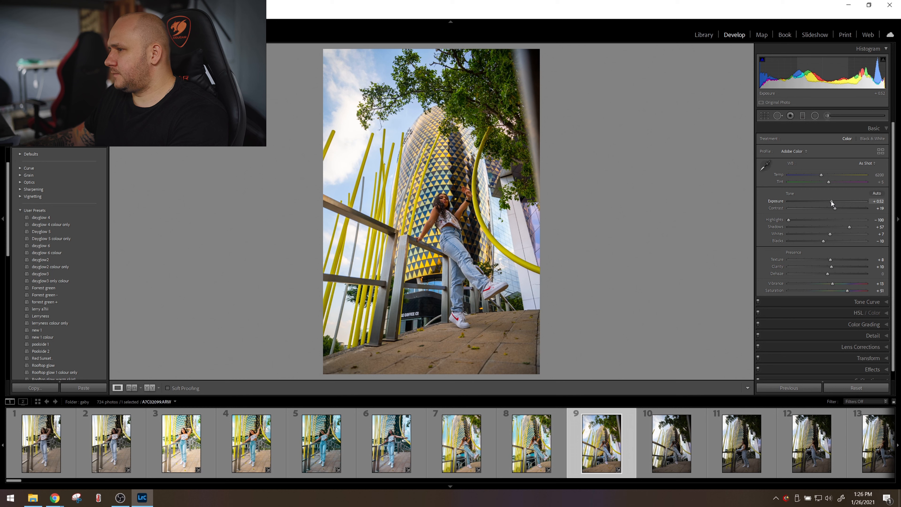
{"action": "left_click_drag", "start_coordinate": [832, 201], "coordinate": [834, 201]}
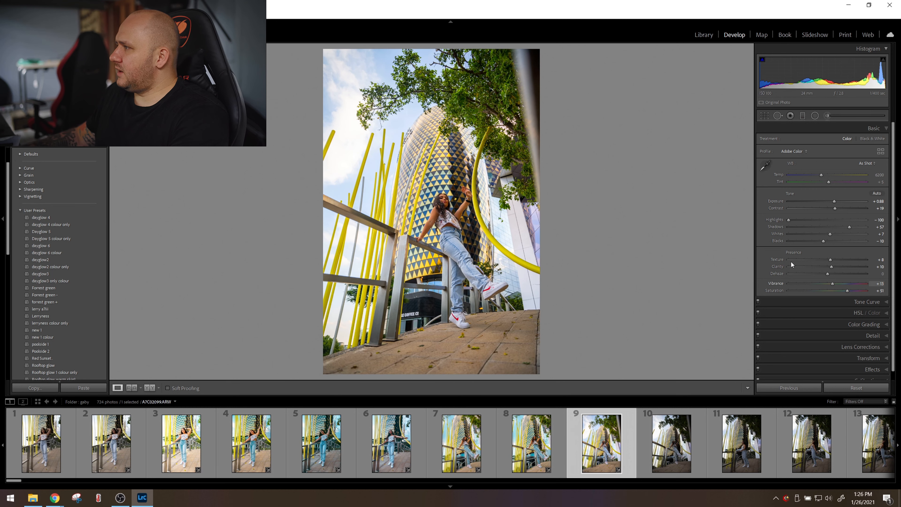
Try an S-shaped red channel point curve on the ninth photo and undo it.
{"action": "scroll", "coordinate": [786, 285], "scroll_direction": "down", "scroll_amount": 1}
{"action": "left_click", "coordinate": [835, 293]}
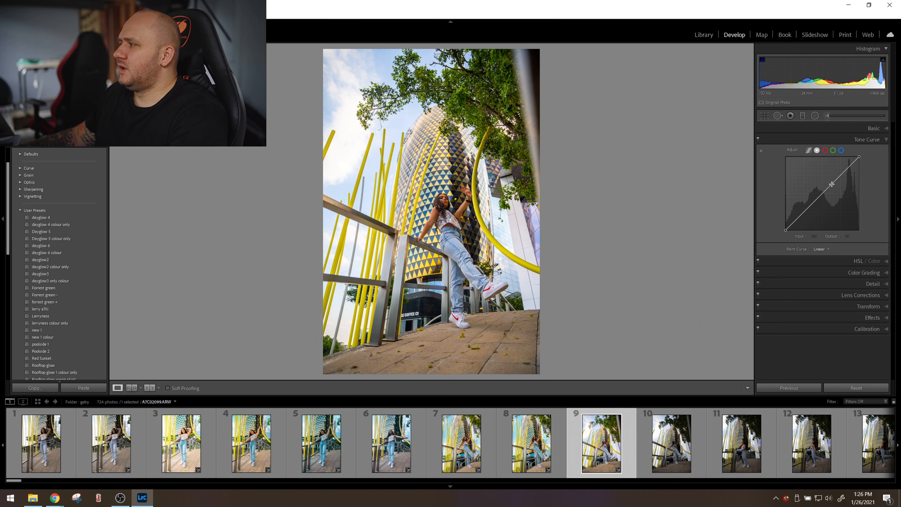
{"action": "left_click", "coordinate": [825, 151]}
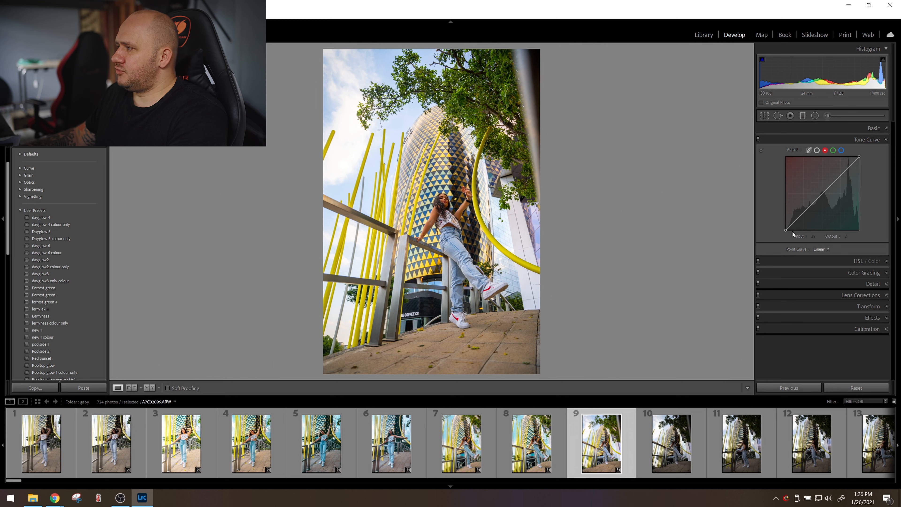
{"action": "left_click", "coordinate": [795, 223]}
{"action": "left_click_drag", "start_coordinate": [796, 225], "coordinate": [822, 193]}
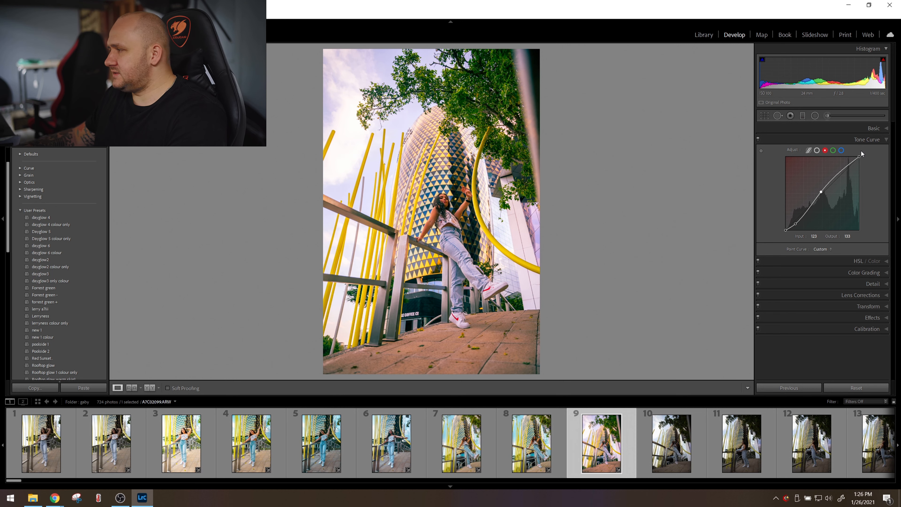
{"action": "key", "text": "ctrl+z"}
{"action": "key", "text": "ctrl+z"}
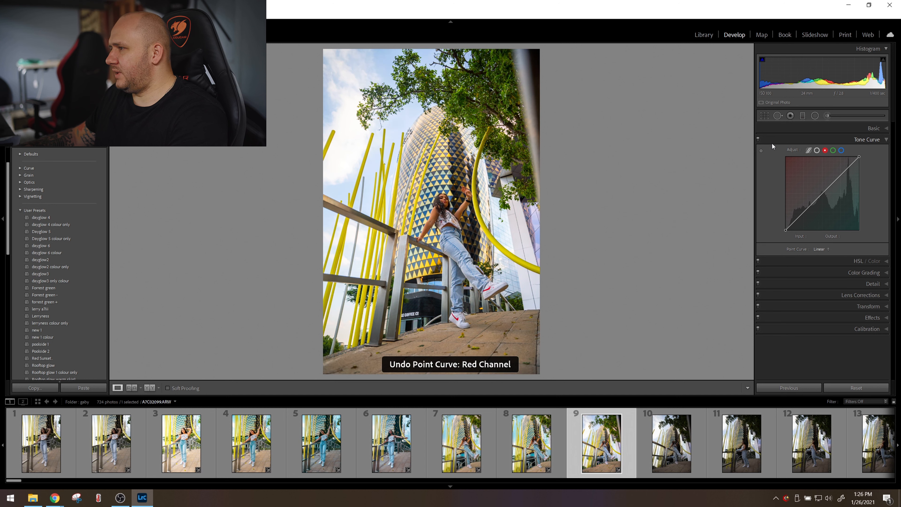
{"action": "left_click", "coordinate": [824, 139]}
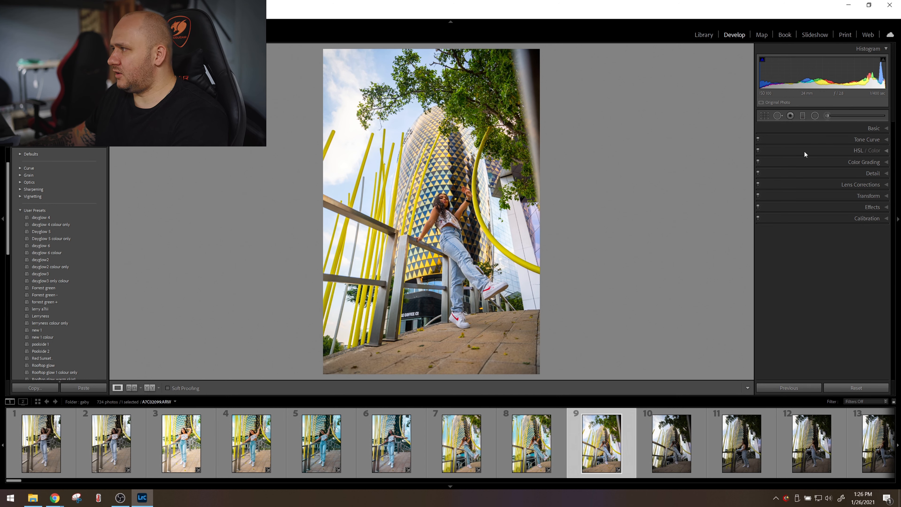
{"action": "left_click", "coordinate": [805, 151]}
{"action": "left_click", "coordinate": [821, 151]}
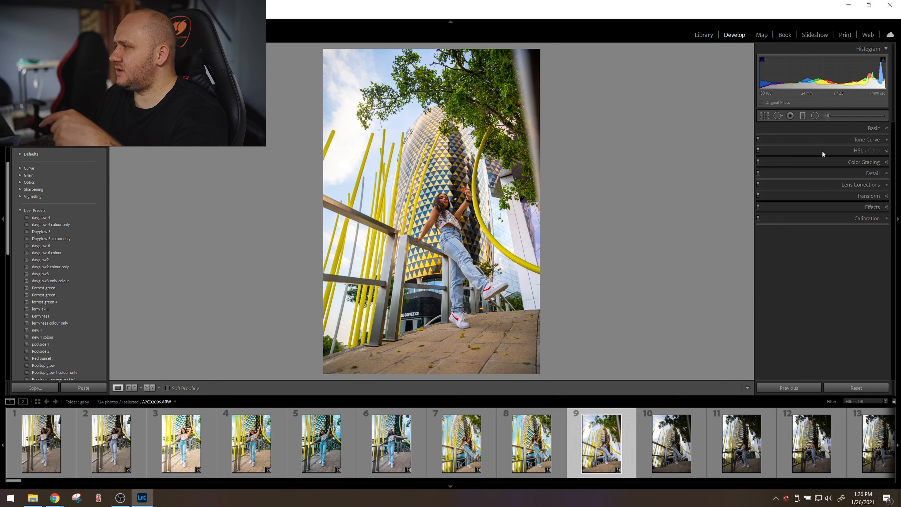
{"action": "left_click", "coordinate": [823, 150]}
{"action": "left_click", "coordinate": [819, 150]}
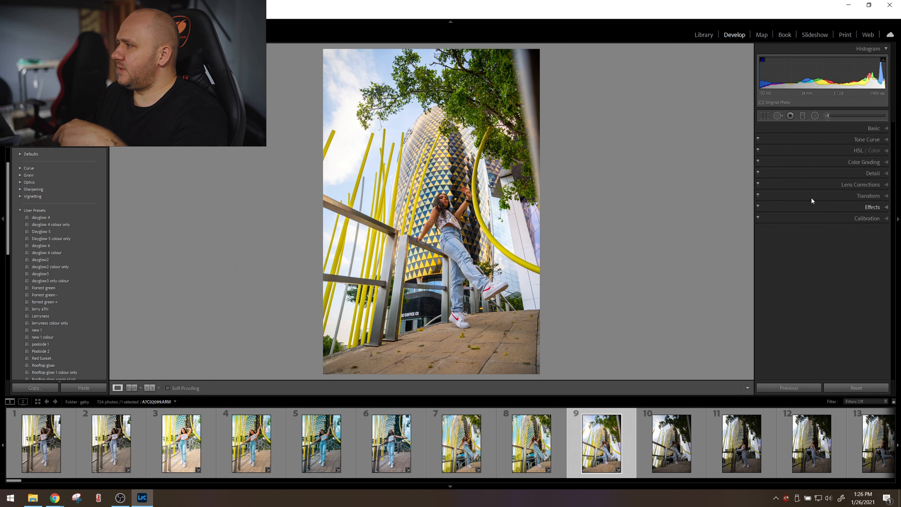
{"action": "left_click", "coordinate": [811, 161]}
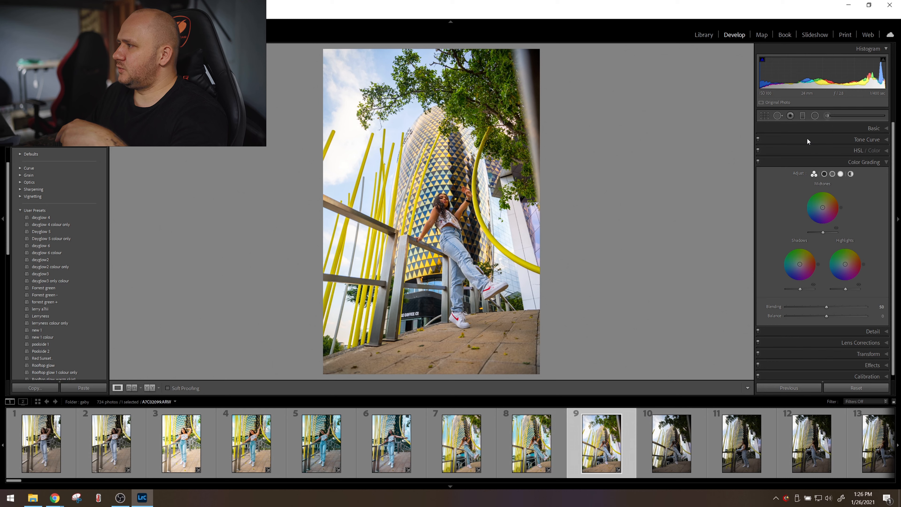
{"action": "left_click", "coordinate": [808, 141]}
Turn off Solo Mode for the develop panels and expand several of them together.
{"action": "right_click", "coordinate": [818, 353]}
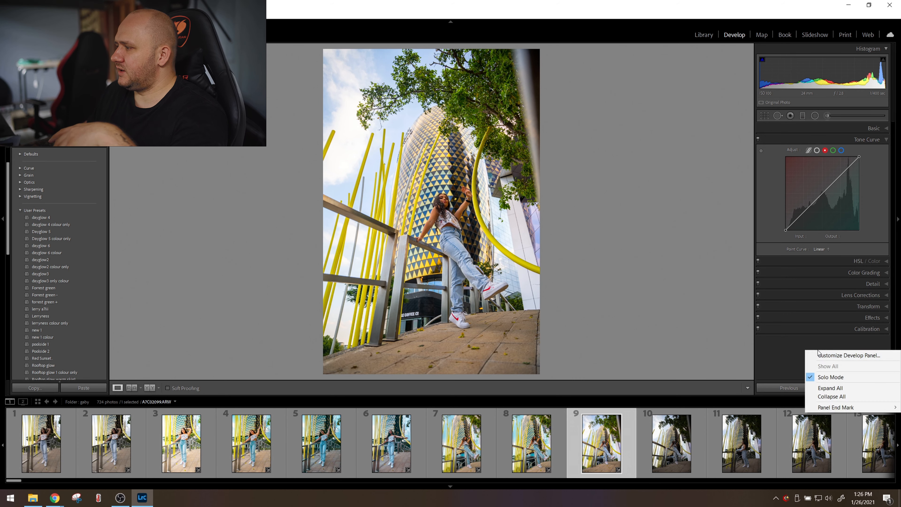
{"action": "left_click", "coordinate": [827, 377]}
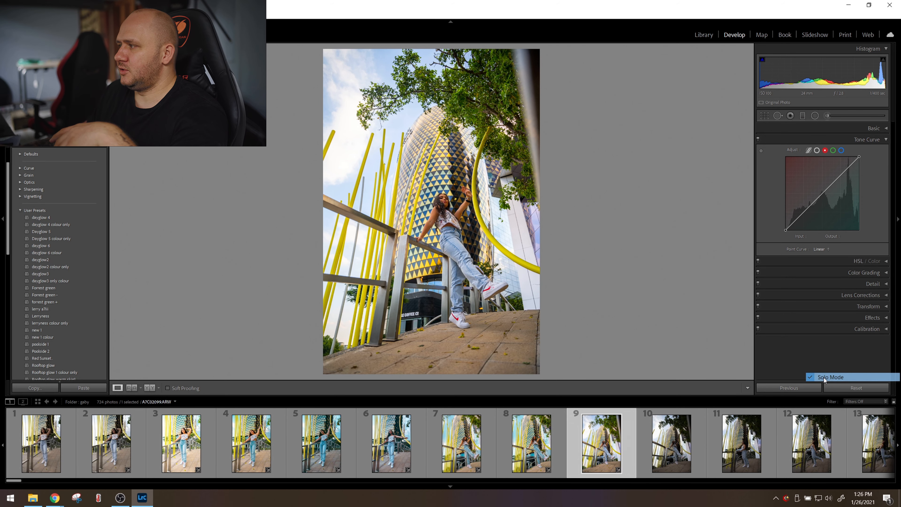
{"action": "left_click", "coordinate": [811, 306]}
{"action": "left_click", "coordinate": [810, 294]}
Undo the perspective correction made to the ninth photo and turn Solo Mode back on for the develop panels.
{"action": "left_click", "coordinate": [806, 208]}
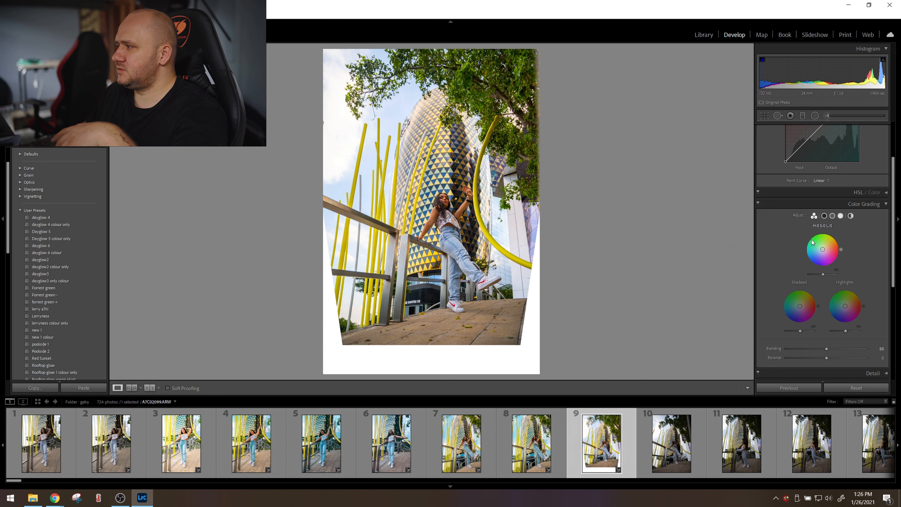
{"action": "key", "text": "ctrl+z"}
{"action": "right_click", "coordinate": [808, 204]}
{"action": "left_click", "coordinate": [830, 230]}
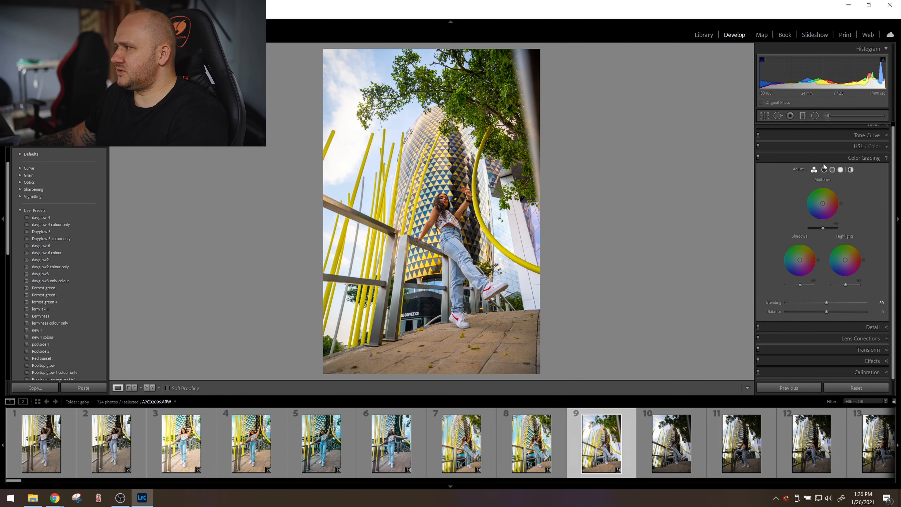
Shift the ninth photo's hues with the HSL targeted adjustment: yellow -23, green -89, blue -59 and purple -2.
{"action": "left_click", "coordinate": [818, 146]}
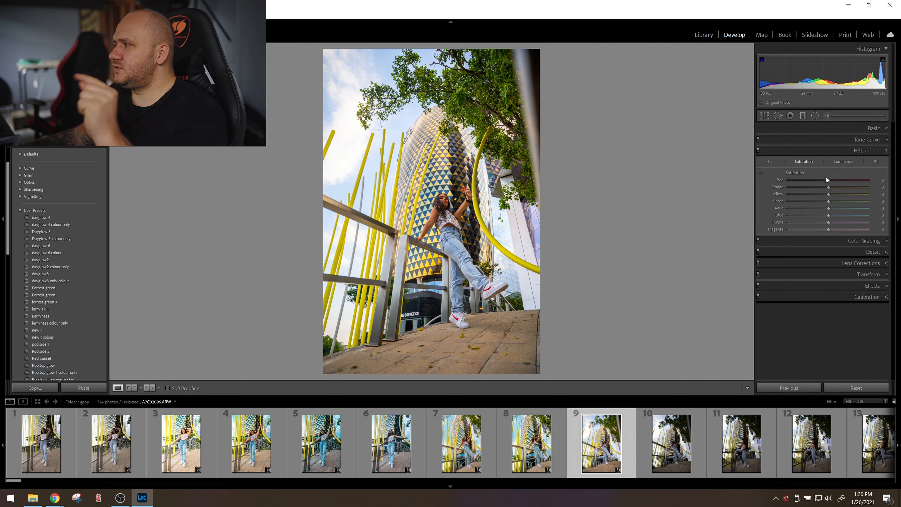
{"action": "left_click", "coordinate": [769, 161]}
{"action": "left_click", "coordinate": [762, 174]}
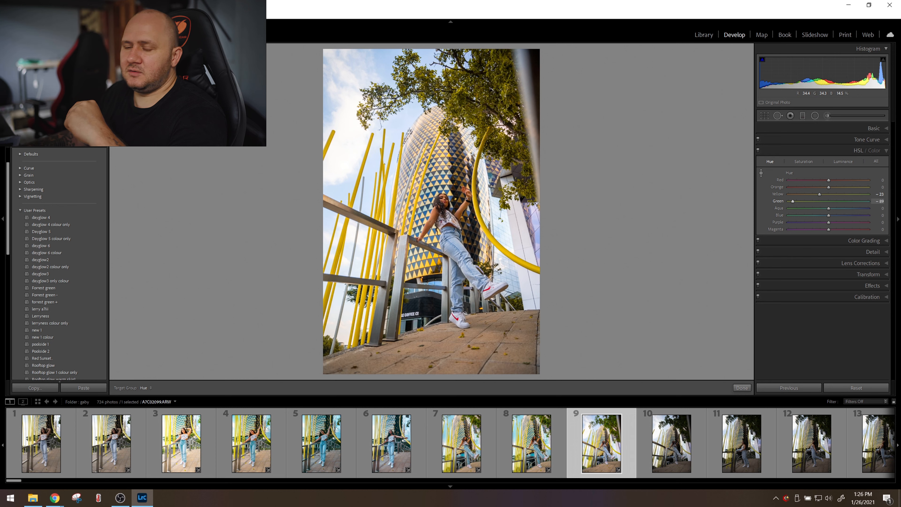
{"action": "mouse_move", "coordinate": [450, 253]}
{"action": "left_mouse_down"}
{"action": "mouse_move", "coordinate": [450, 245]}
{"action": "mouse_move", "coordinate": [451, 270]}
{"action": "left_mouse_up"}
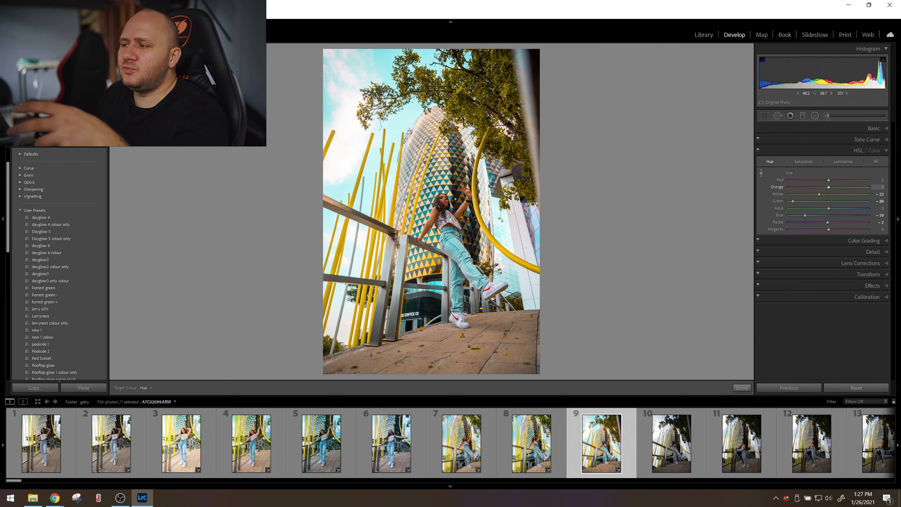
Set the ninth photo's HSL saturation to yellow +38, green +65, blue +49, purple +1, and its luminance to orange +21 and blue -69.
{"action": "left_click", "coordinate": [812, 161]}
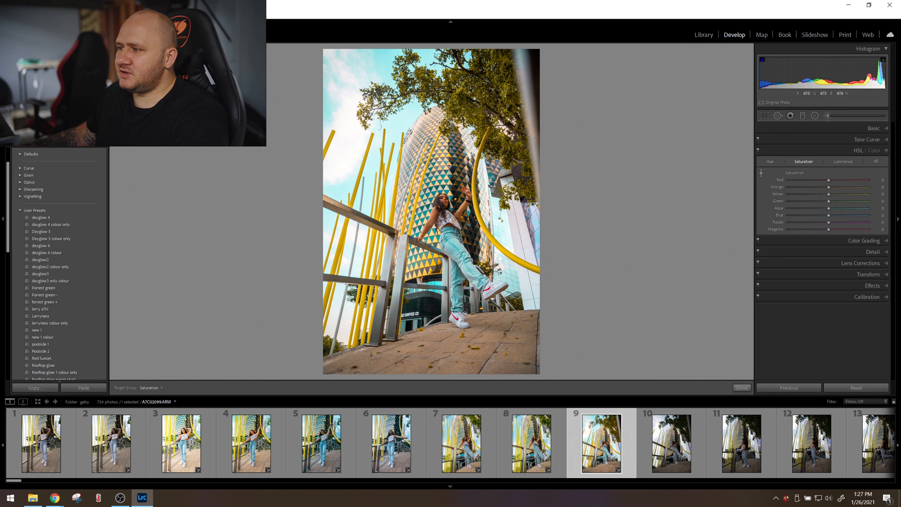
{"action": "left_click_drag", "start_coordinate": [492, 170], "coordinate": [480, 129]}
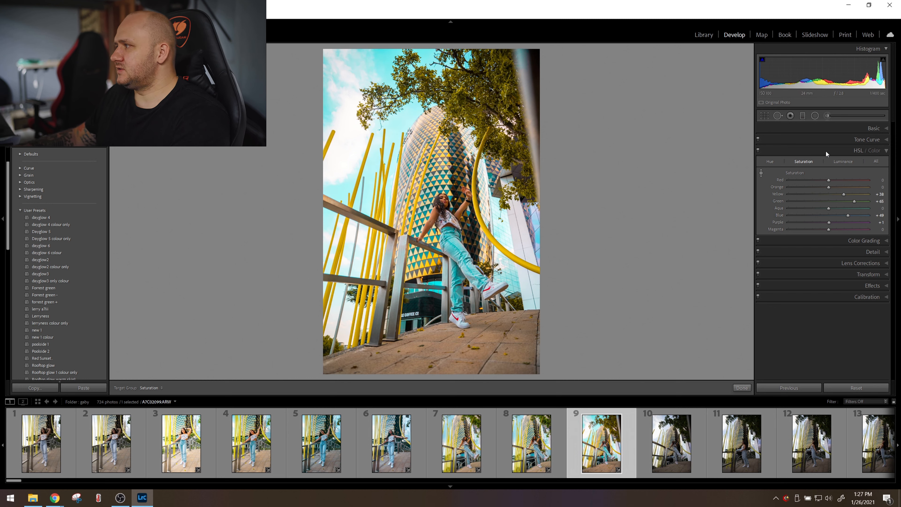
{"action": "left_click", "coordinate": [840, 162]}
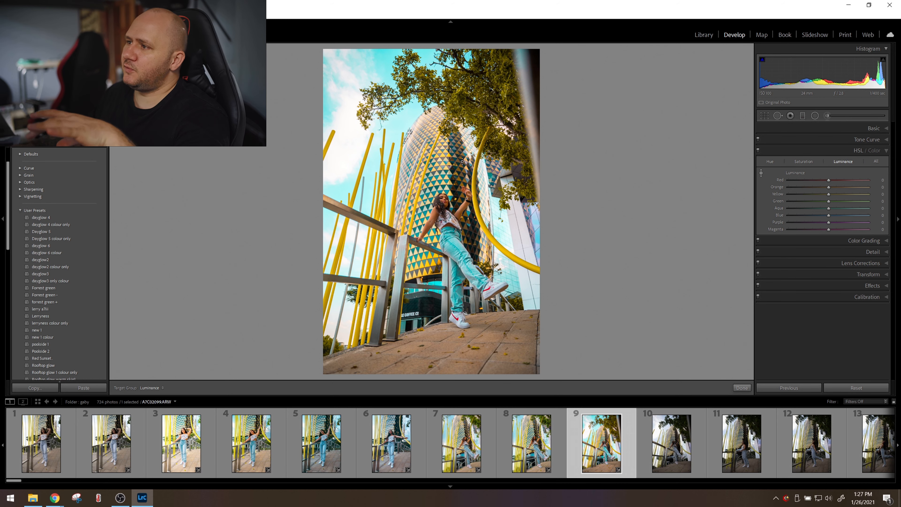
{"action": "left_click_drag", "start_coordinate": [425, 155], "coordinate": [425, 190]}
{"action": "left_click_drag", "start_coordinate": [454, 231], "coordinate": [454, 238]}
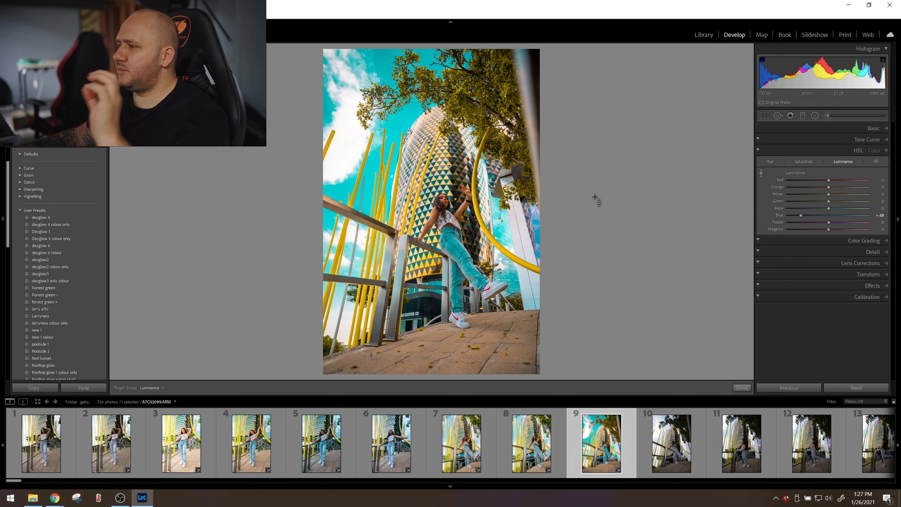
{"action": "left_click_drag", "start_coordinate": [449, 225], "coordinate": [449, 214]}
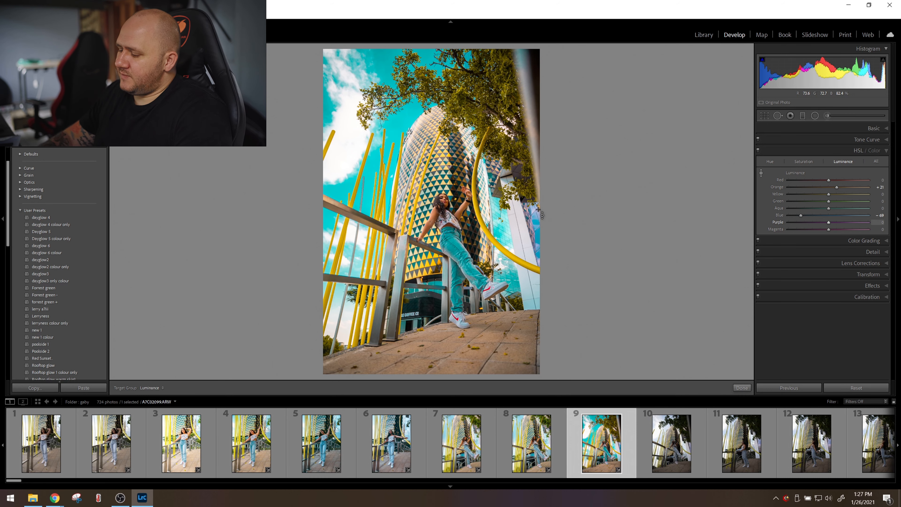
Compare the ninth photo with its unedited version and set its post-crop vignetting amount to -20.
{"action": "key", "text": "backslash"}
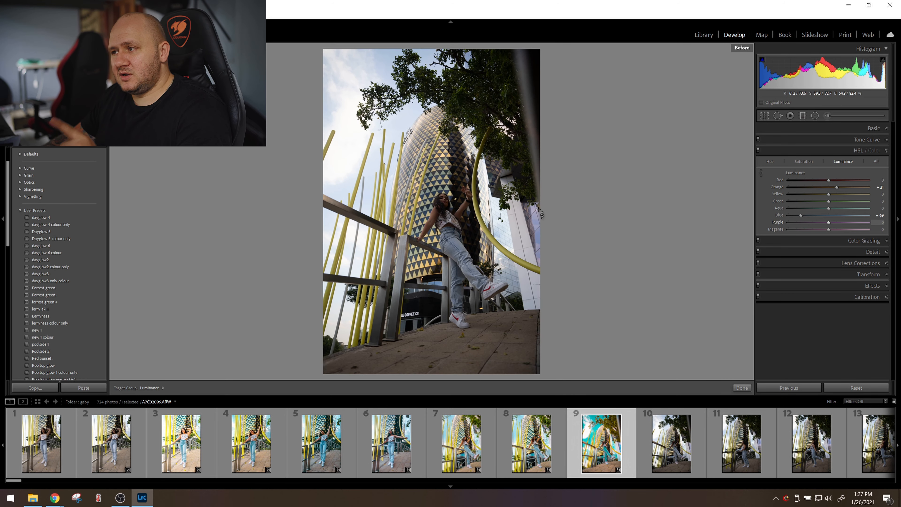
{"action": "key", "text": "backslash"}
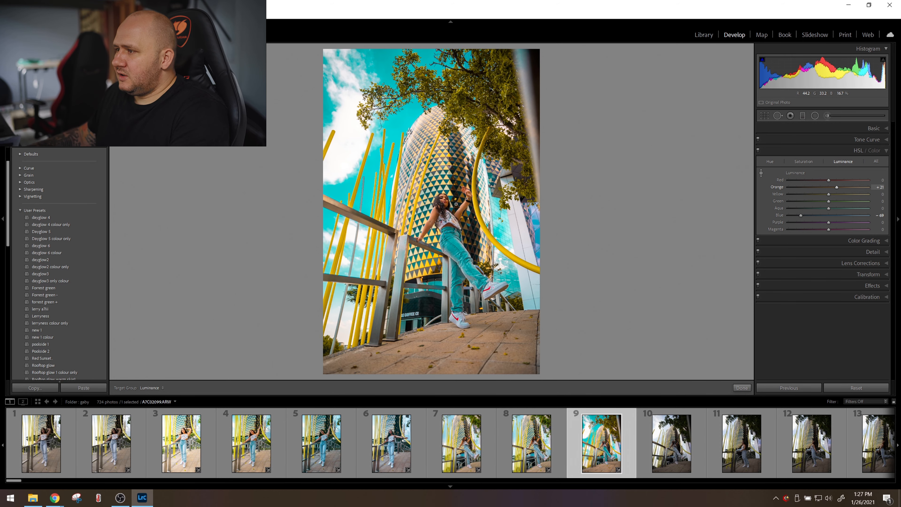
{"action": "key", "text": "z"}
{"action": "key", "text": "z"}
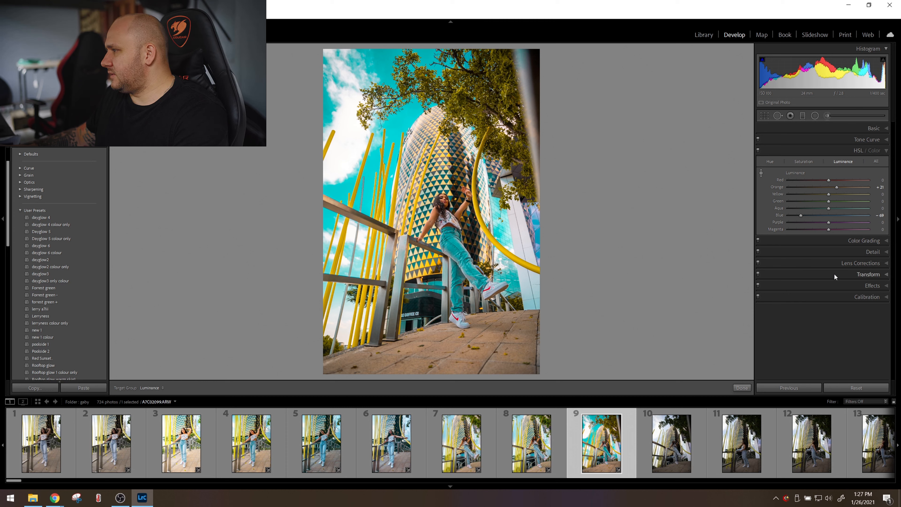
{"action": "left_click", "coordinate": [836, 287]}
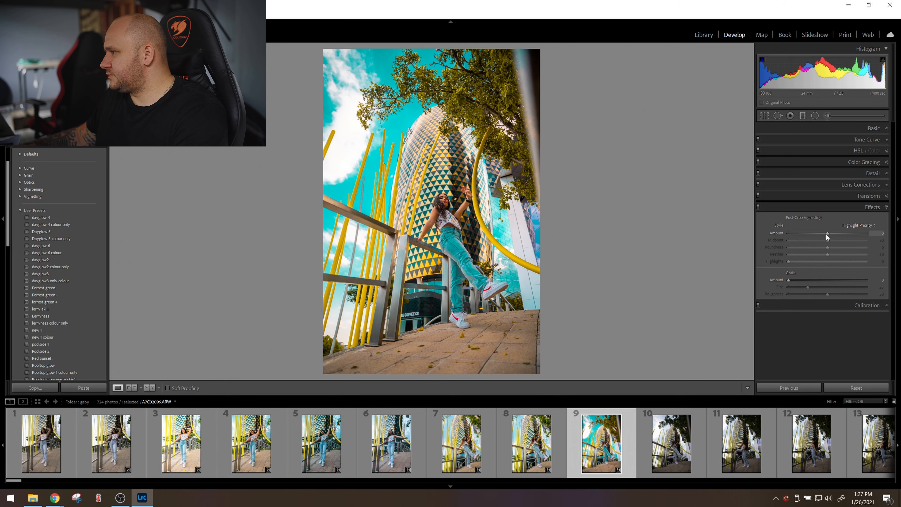
{"action": "left_click_drag", "start_coordinate": [827, 234], "coordinate": [821, 234]}
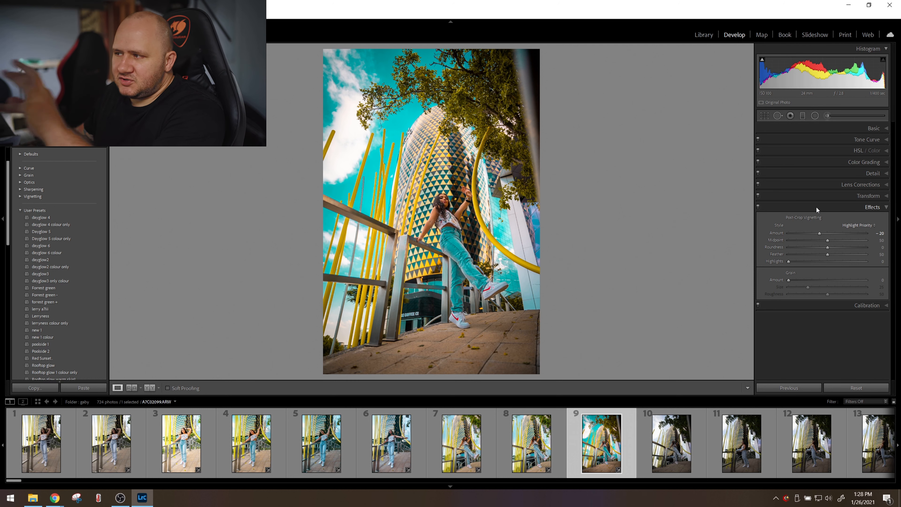
Use Color Grading to give the ninth photo's shadows a faint orange-red tint after trying blue, magenta and green tints.
{"action": "left_click", "coordinate": [822, 162]}
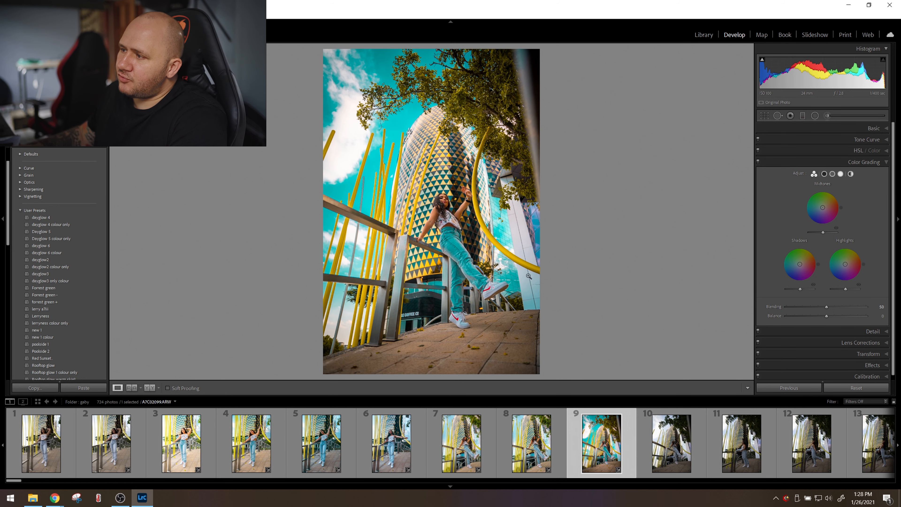
{"action": "left_click", "coordinate": [406, 199]}
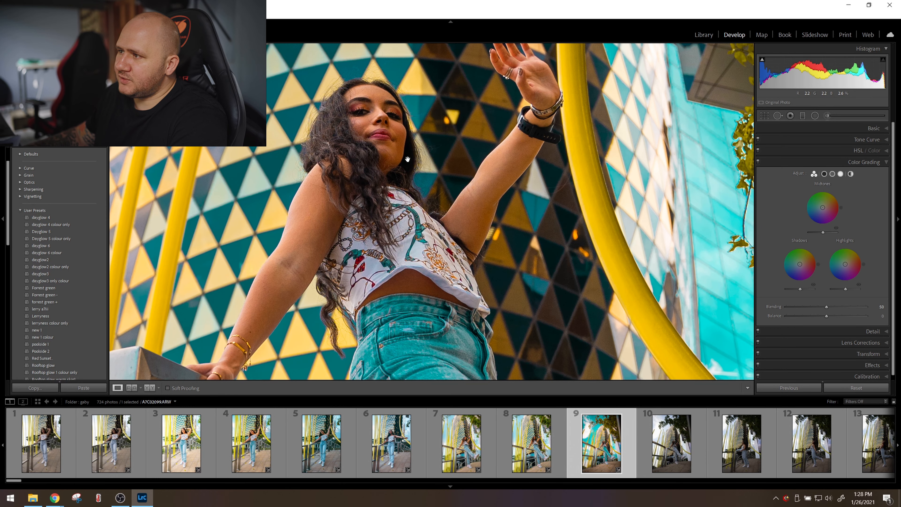
{"action": "left_click_drag", "start_coordinate": [800, 264], "coordinate": [797, 267]}
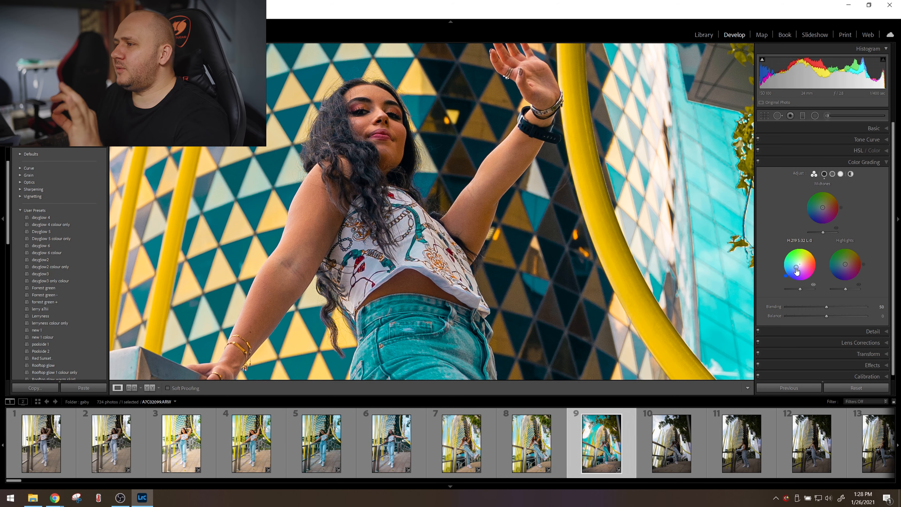
{"action": "left_click", "coordinate": [631, 252]}
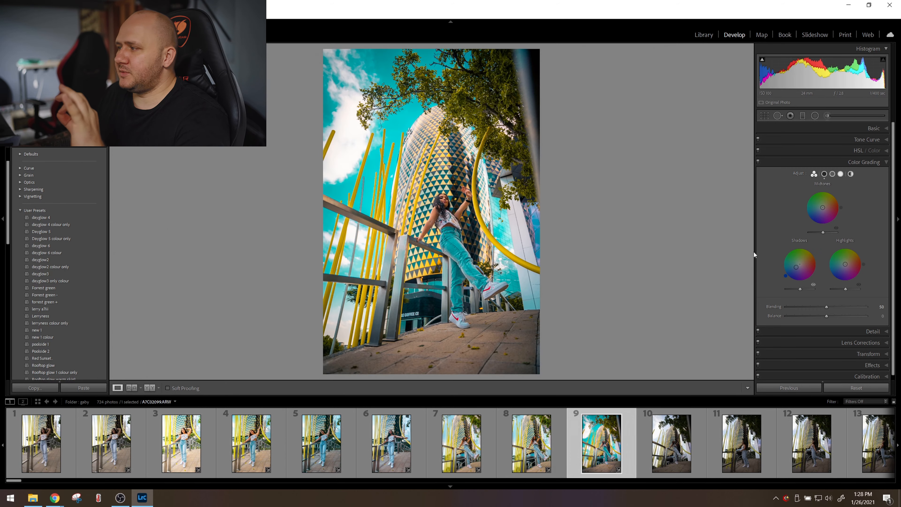
{"action": "double_click", "coordinate": [797, 267]}
{"action": "left_click_drag", "start_coordinate": [797, 266], "coordinate": [810, 272]}
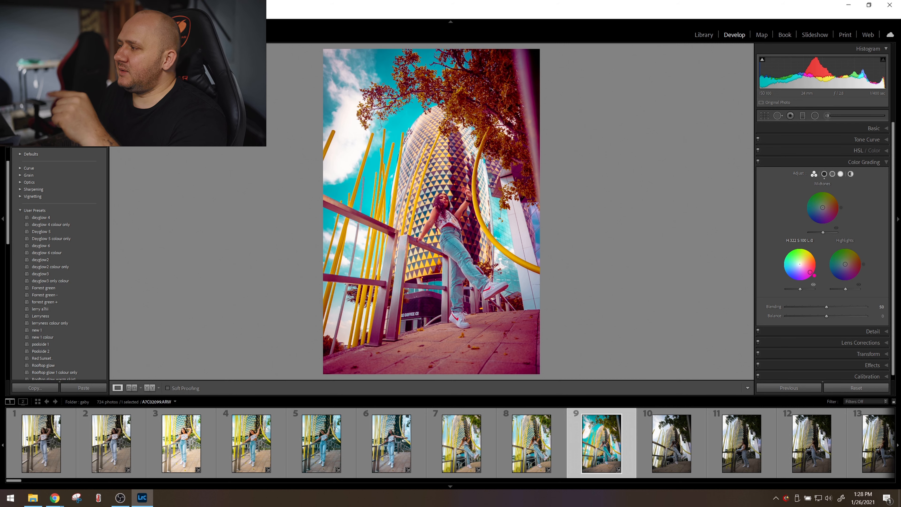
{"action": "left_click_drag", "start_coordinate": [810, 273], "coordinate": [801, 251]}
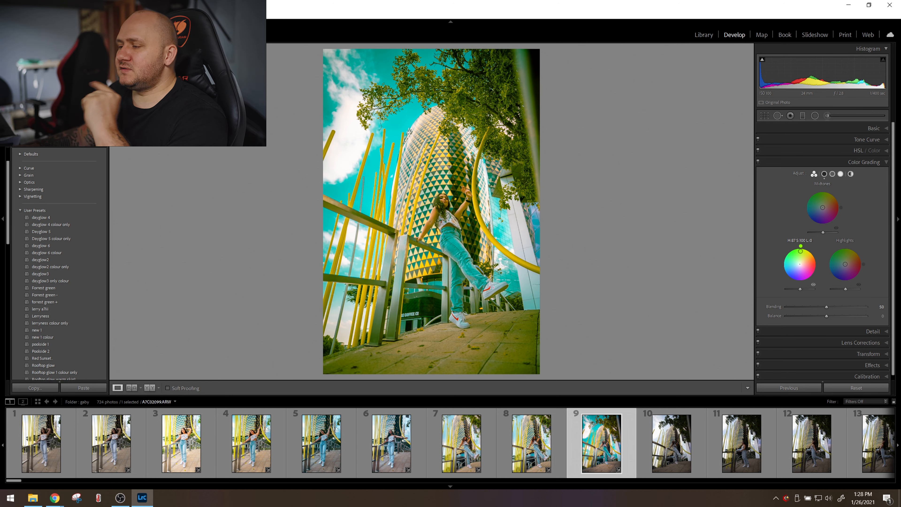
{"action": "left_click_drag", "start_coordinate": [802, 251], "coordinate": [803, 264]}
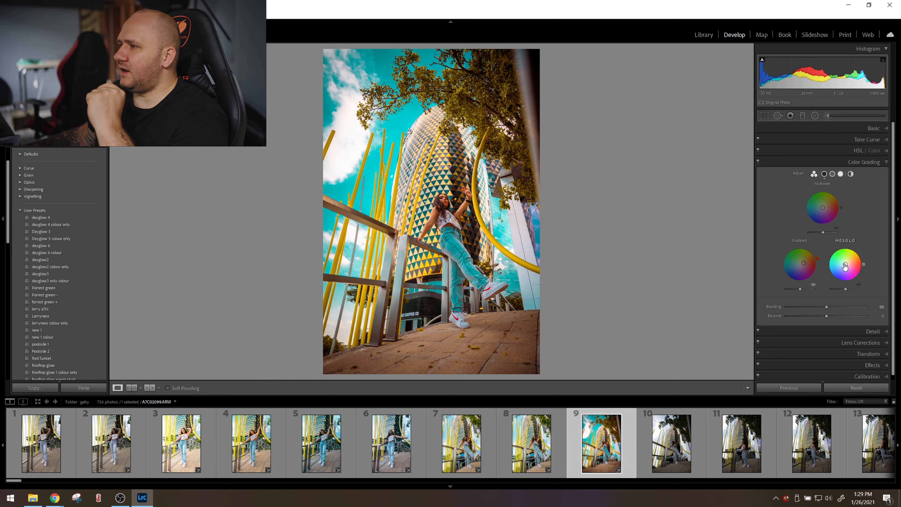
Try a strong green tint on the ninth photo's highlights, then replace it with a very faint yellow one.
{"action": "left_click_drag", "start_coordinate": [845, 266], "coordinate": [834, 257]}
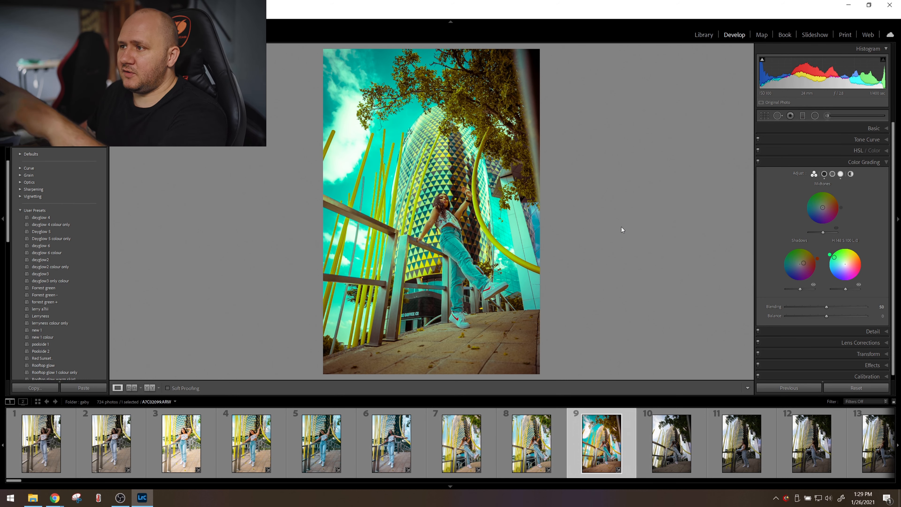
{"action": "left_click", "coordinate": [353, 173]}
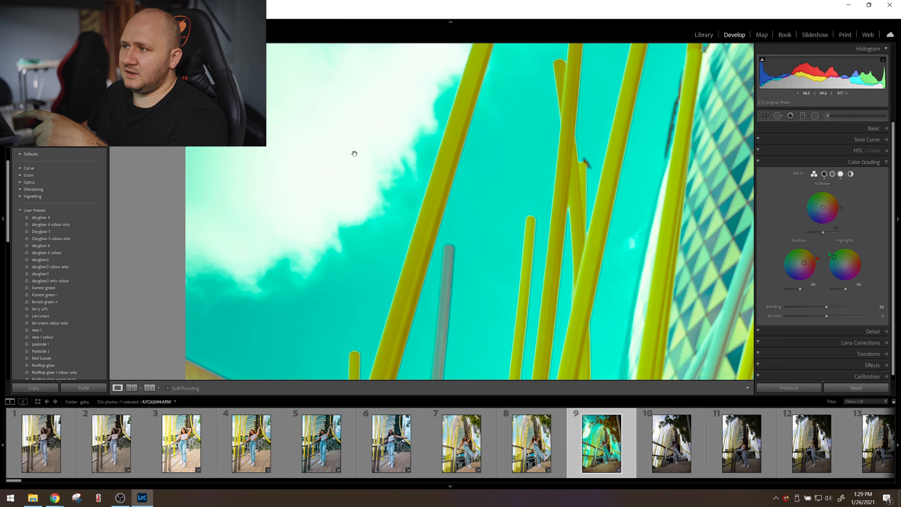
{"action": "left_click", "coordinate": [358, 127]}
{"action": "double_click", "coordinate": [834, 256]}
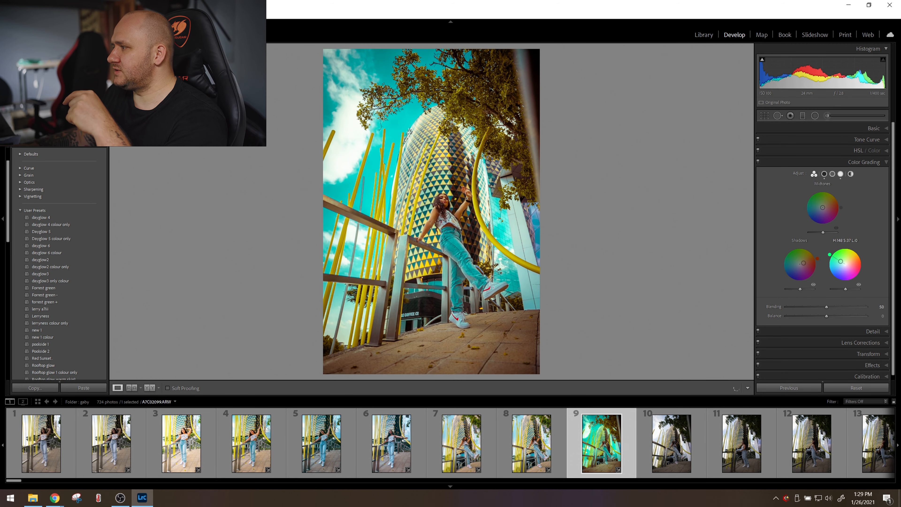
{"action": "left_click_drag", "start_coordinate": [830, 255], "coordinate": [847, 262]}
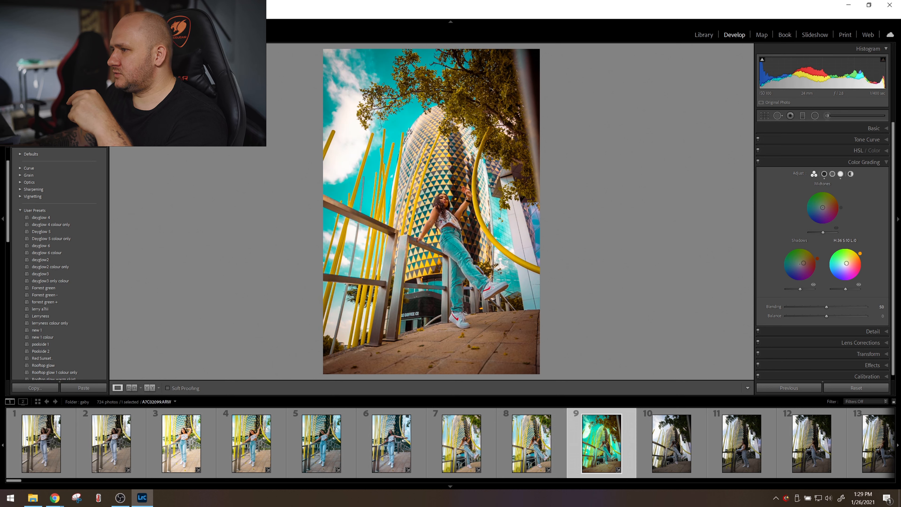
{"action": "left_click_drag", "start_coordinate": [847, 263], "coordinate": [846, 263]}
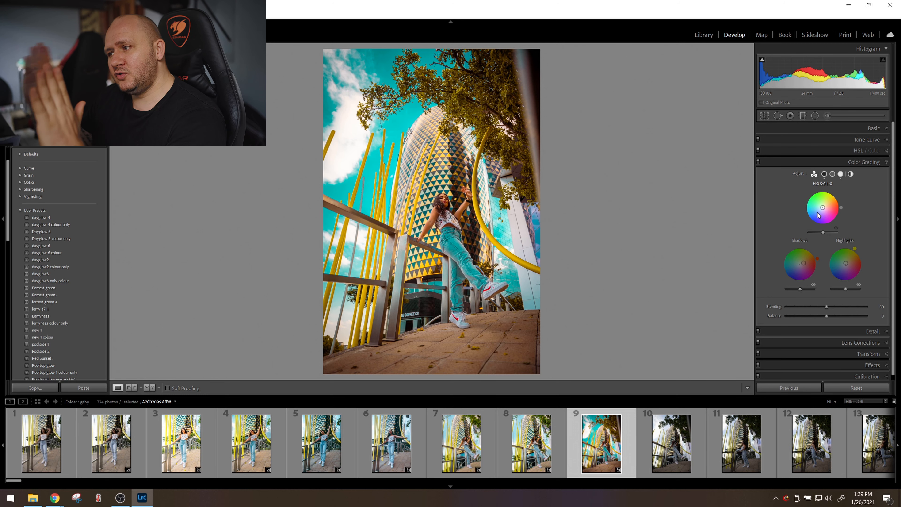
Tint the ninth photo's midtones yellow at hue 50 and saturation 20, and compare with the unedited version.
{"action": "left_click_drag", "start_coordinate": [819, 216], "coordinate": [827, 204]}
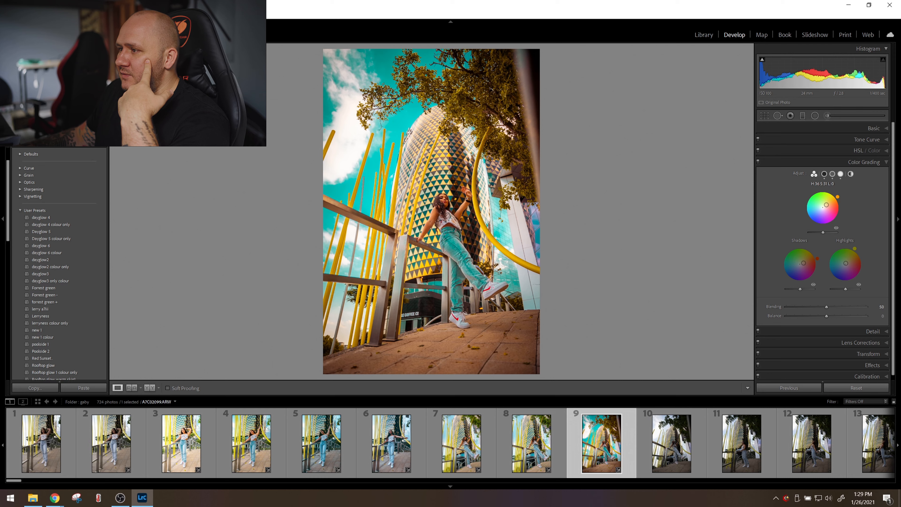
{"action": "key", "text": "backslash"}
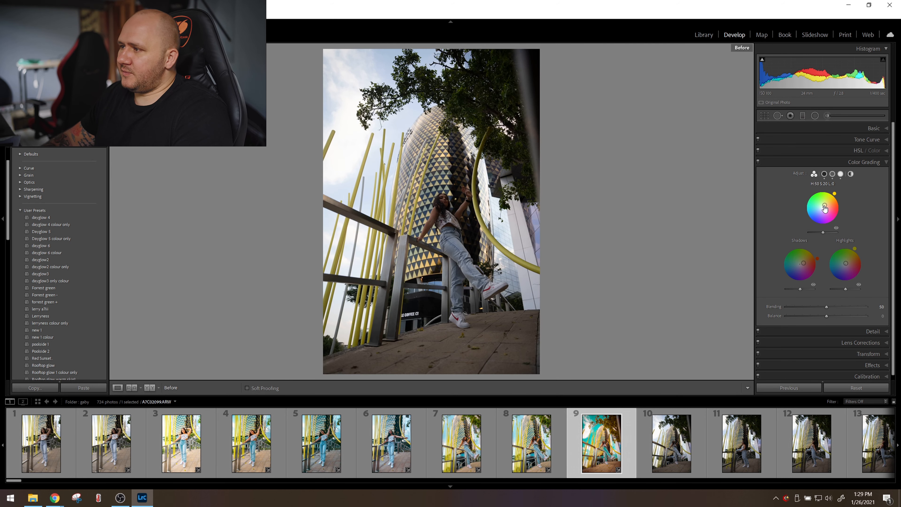
{"action": "key", "text": "backslash"}
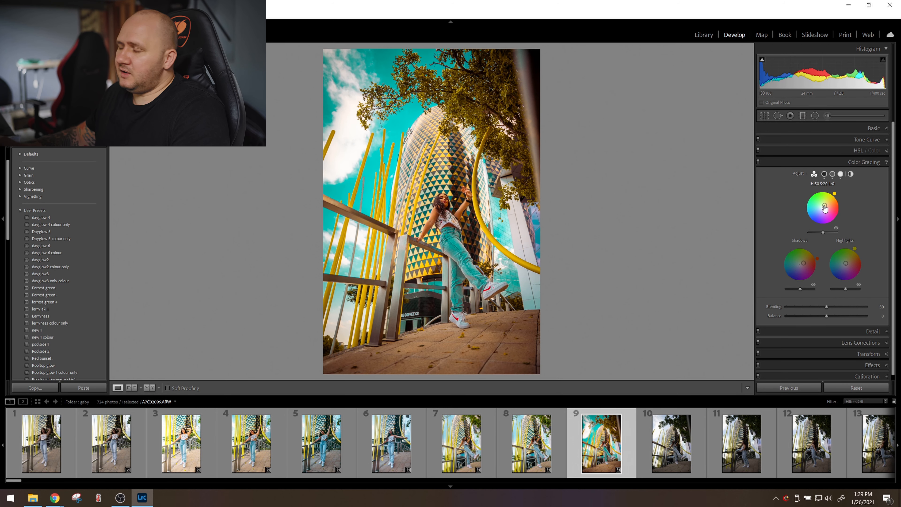
Toggle the ninth photo's Color Grading effect to compare the result, and leave it switched off.
{"action": "left_click", "coordinate": [758, 162]}
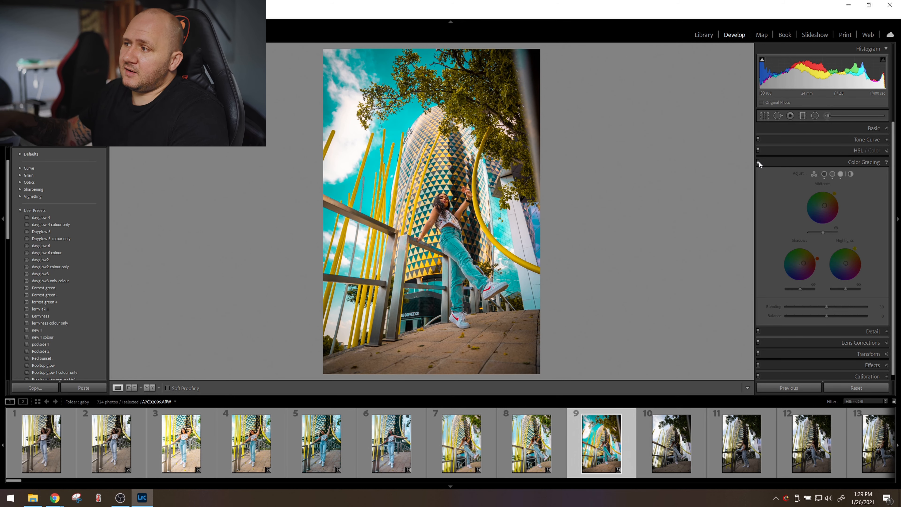
{"action": "left_click", "coordinate": [759, 161]}
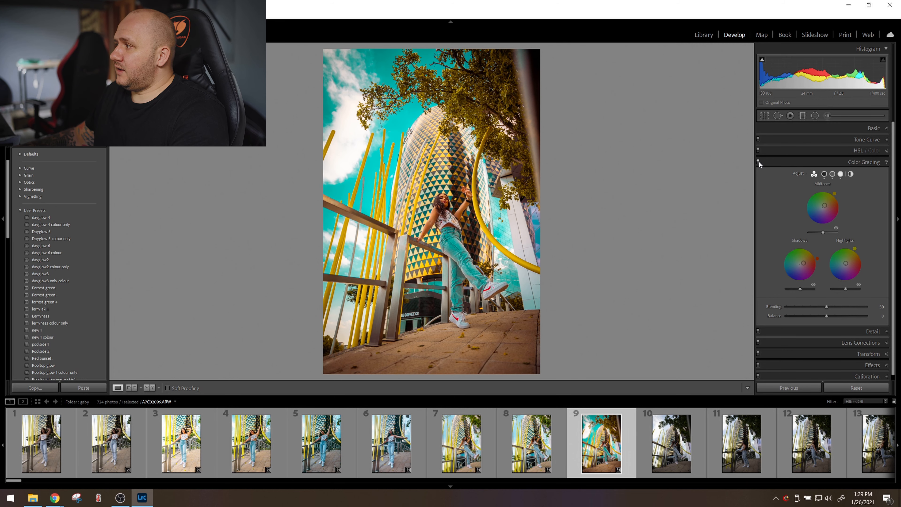
{"action": "left_click", "coordinate": [759, 161]}
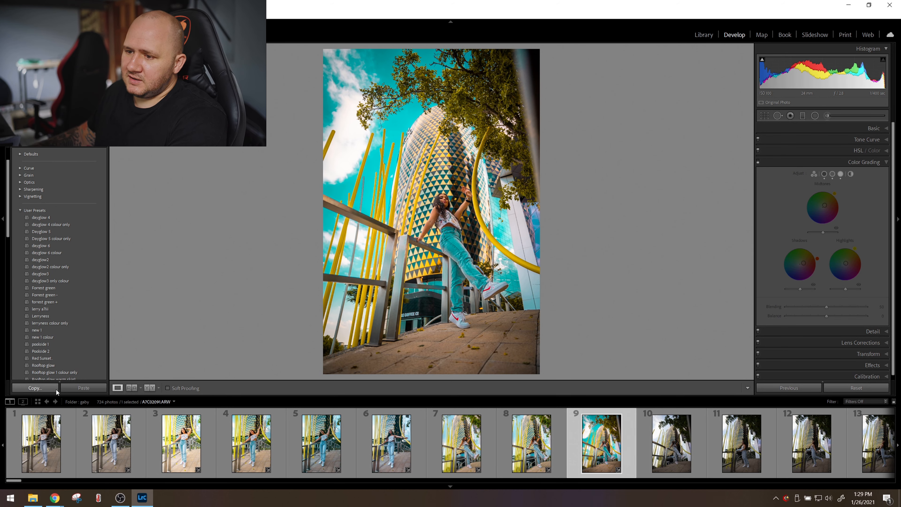
Save the ninth photo's look as the develop preset "grade tutorial 1" in User Presets, including all available settings.
{"action": "scroll", "coordinate": [85, 178], "scroll_direction": "up", "scroll_amount": 2}
{"action": "left_click", "coordinate": [103, 153]}
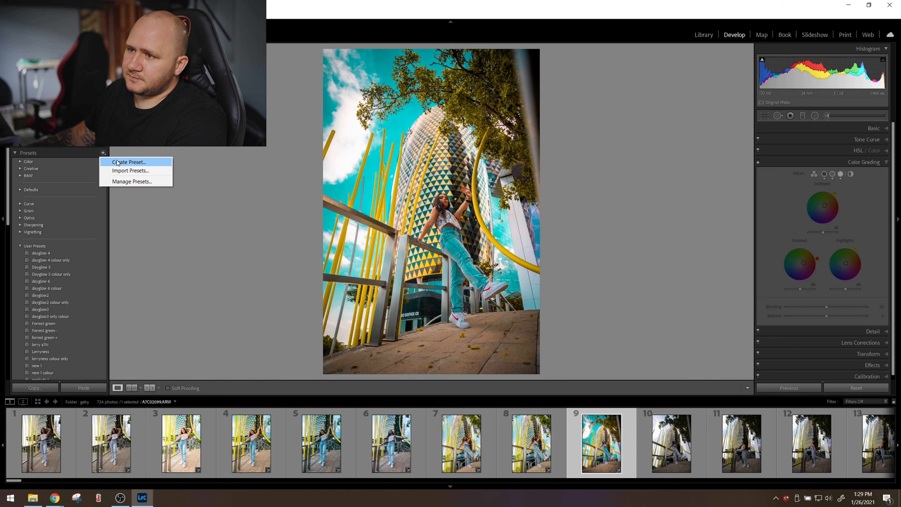
{"action": "left_click", "coordinate": [129, 162]}
{"action": "type", "text": "grade tutori"}
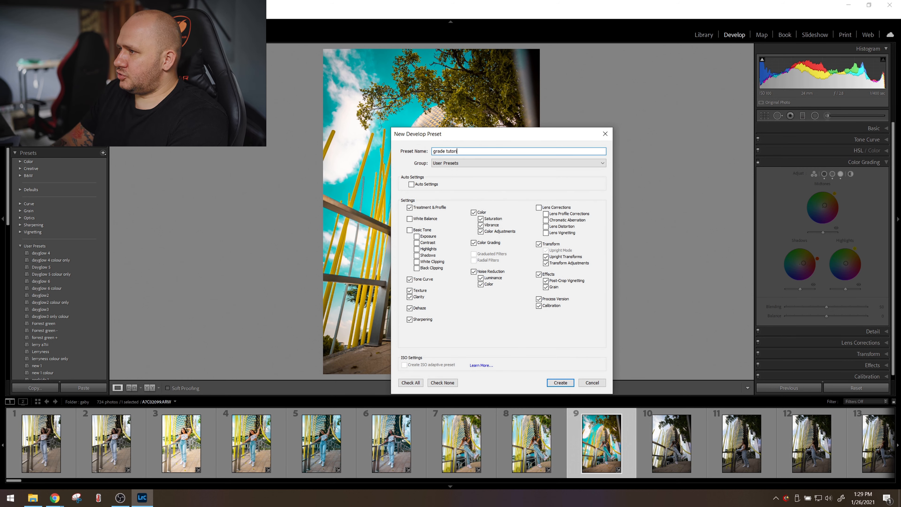
{"action": "type", "text": "al 1"}
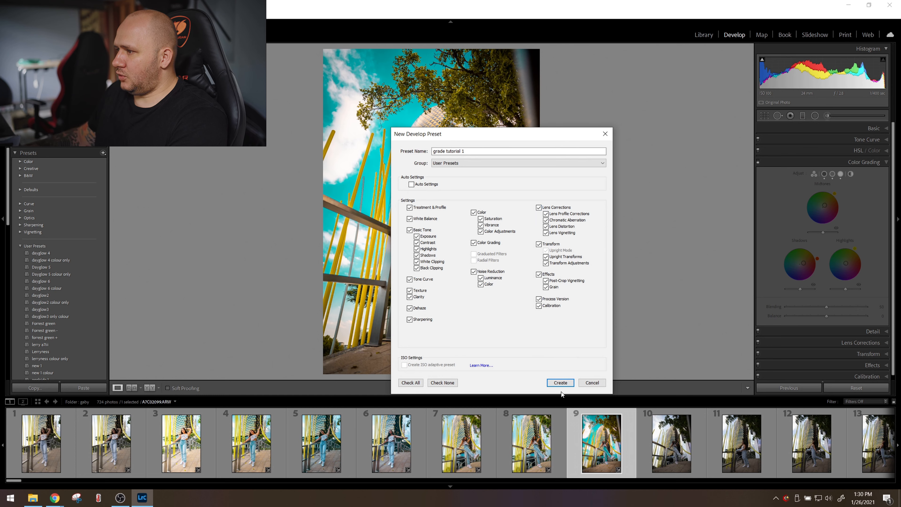
{"action": "left_click", "coordinate": [561, 382]}
{"action": "scroll", "coordinate": [53, 294], "scroll_direction": "down", "scroll_amount": 2}
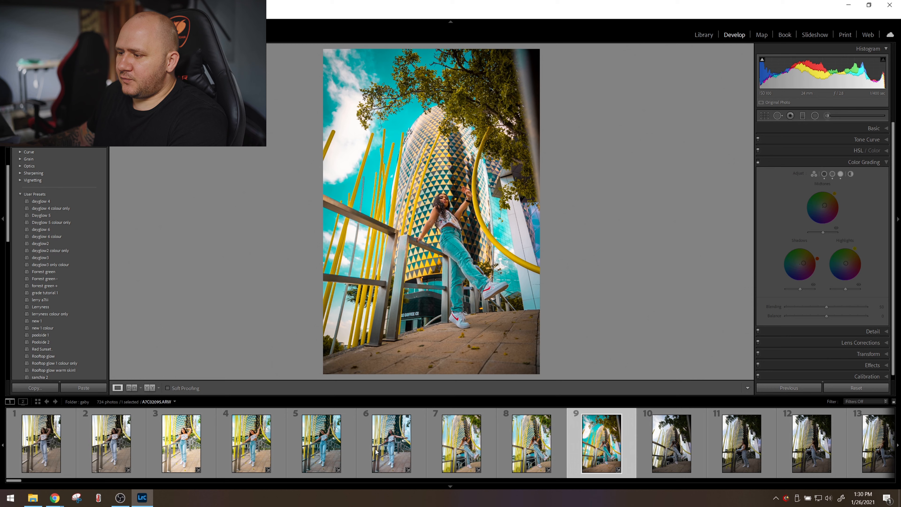
Apply the "grade tutorial 1" preset to the tenth photo and compare it with the unedited version.
{"action": "left_click", "coordinate": [665, 452]}
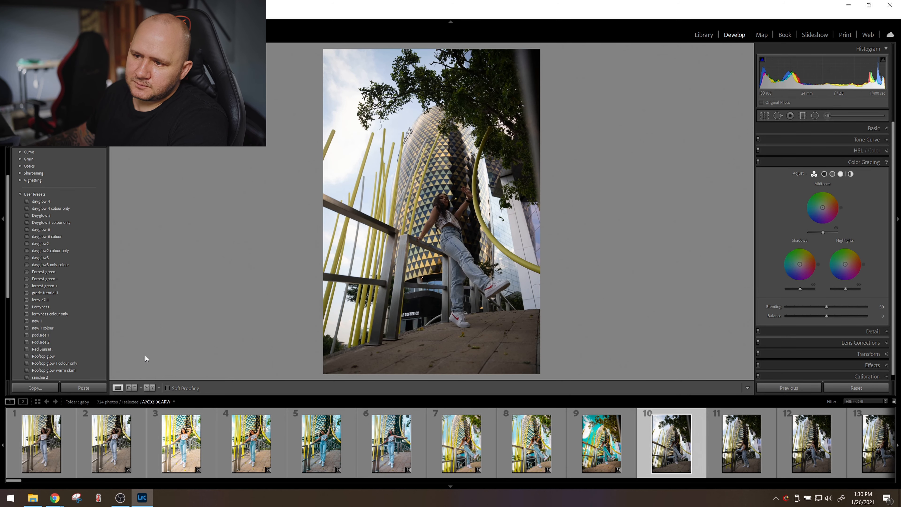
{"action": "left_click", "coordinate": [40, 293]}
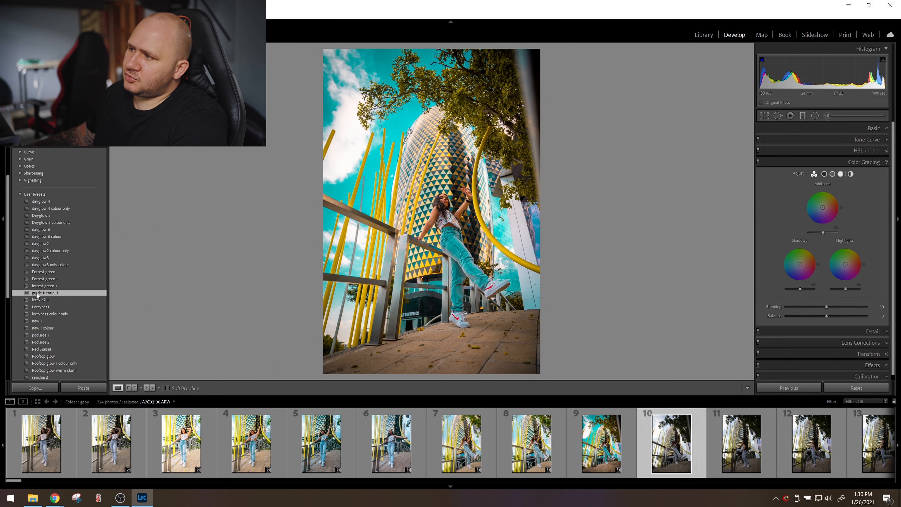
{"action": "key", "text": "backslash"}
{"action": "key", "text": "backslash"}
Tint the tenth photo's midtones yellow, highlights orange, and shadows blue-violet at hue 257 and saturation 49.
{"action": "left_click_drag", "start_coordinate": [822, 207], "coordinate": [825, 205]}
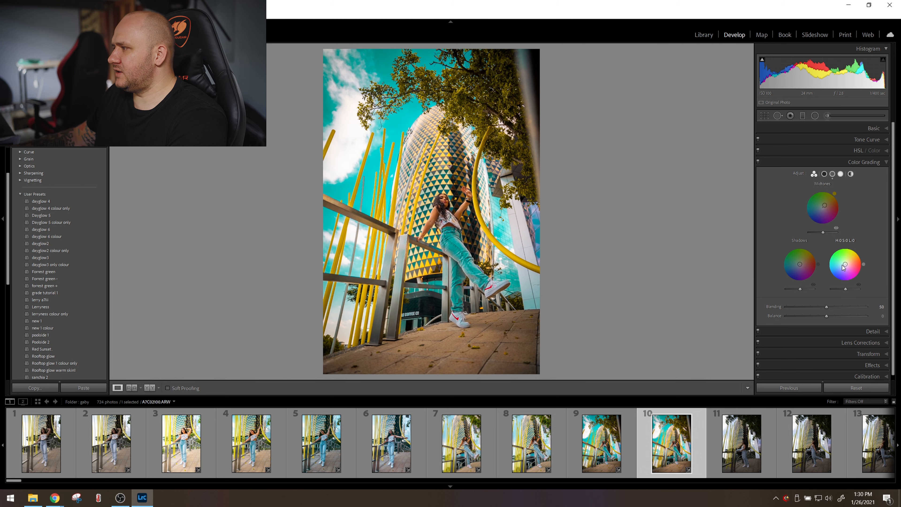
{"action": "left_click_drag", "start_coordinate": [800, 264], "coordinate": [800, 271]}
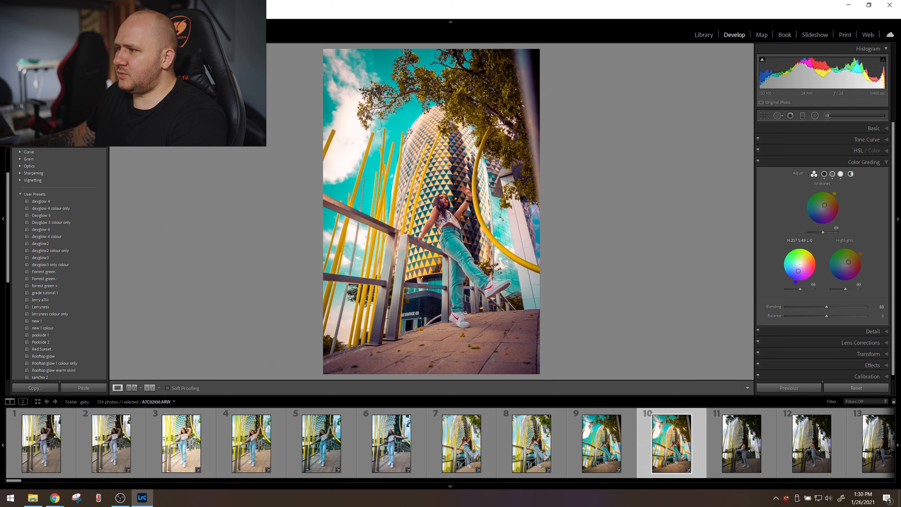
Save the tenth photo's look as the develop preset "grade tutorial 2" in User Presets, including all available settings.
{"action": "scroll", "coordinate": [71, 199], "scroll_direction": "up", "scroll_amount": 3}
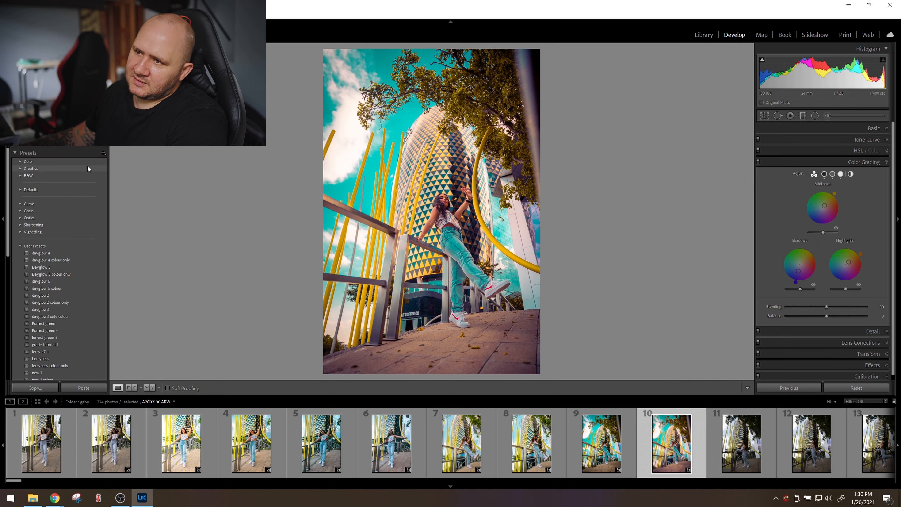
{"action": "left_click", "coordinate": [103, 153]}
{"action": "left_click", "coordinate": [124, 162]}
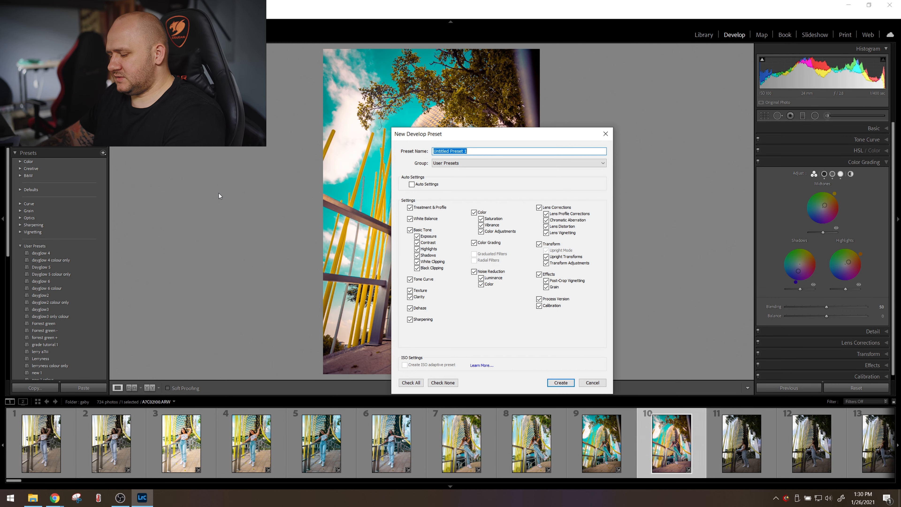
{"action": "type", "text": "colo"}
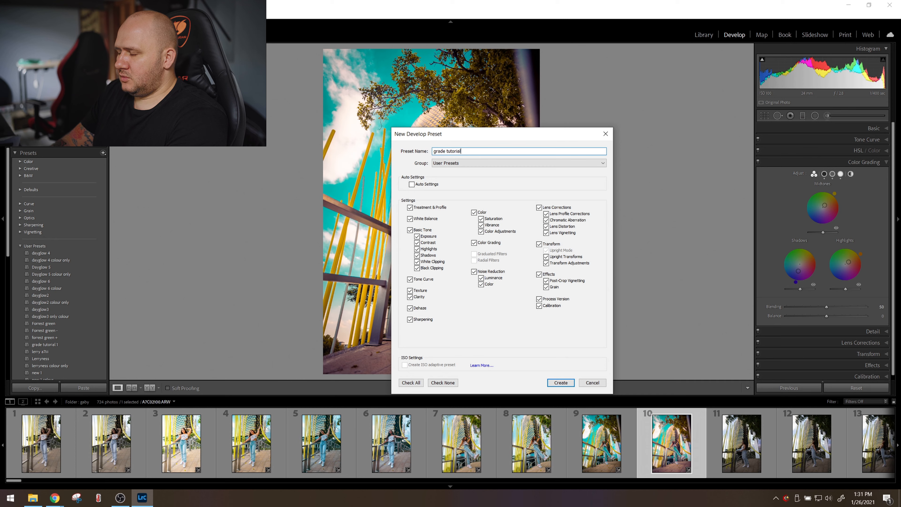
{"action": "type", "text": "2"}
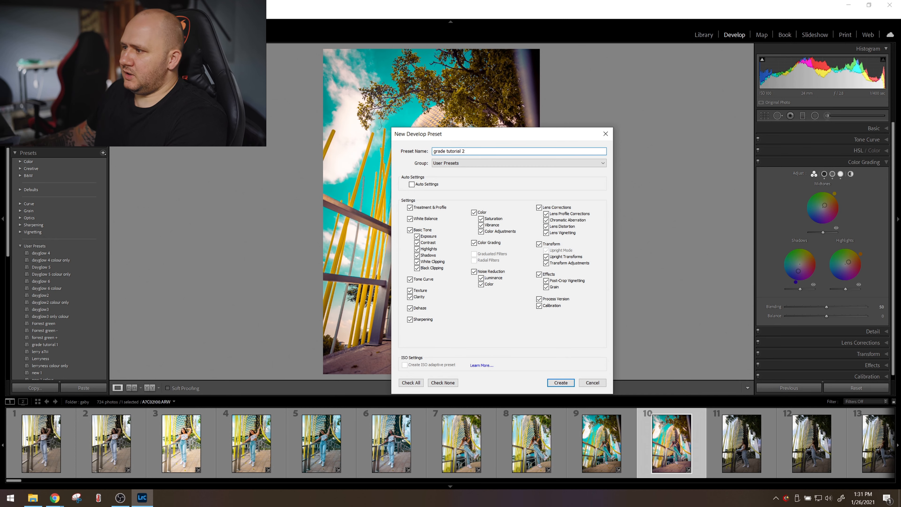
{"action": "left_click", "coordinate": [561, 382]}
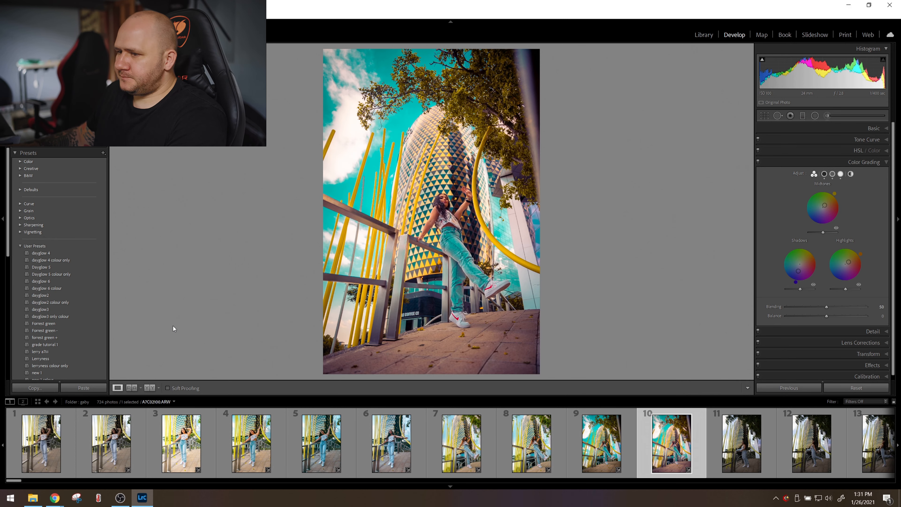
Find the sneaker close-up, photo 228, in the series and apply the "grade tutorial 1" preset to it.
{"action": "left_click", "coordinate": [742, 443]}
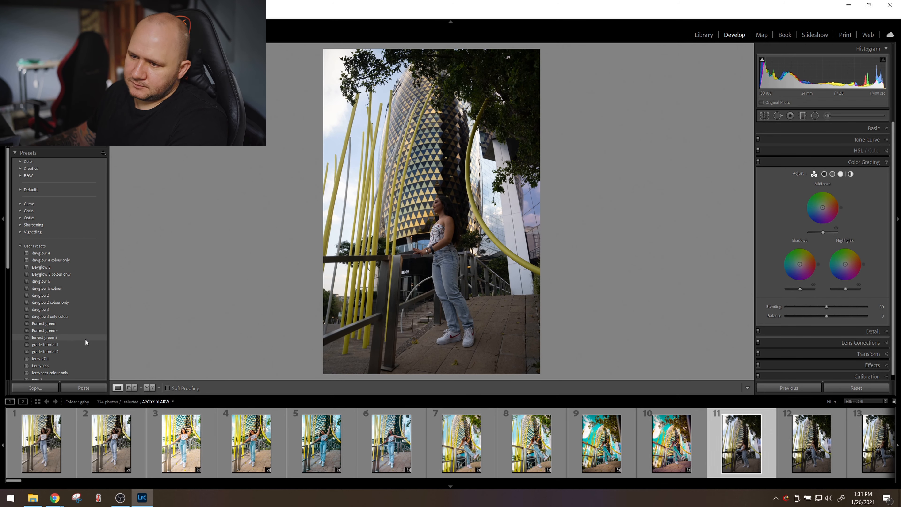
{"action": "scroll", "coordinate": [54, 341], "scroll_direction": "down", "scroll_amount": 3}
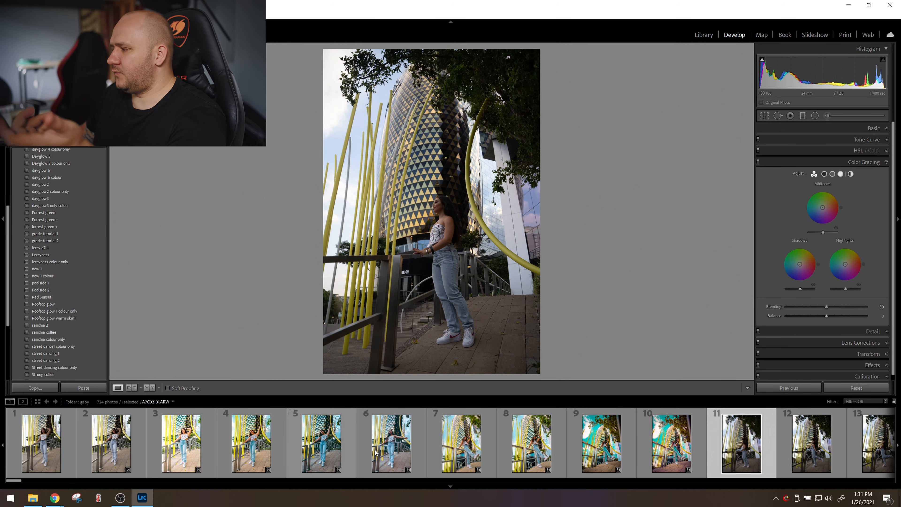
{"action": "scroll", "coordinate": [568, 457], "scroll_direction": "down", "scroll_amount": 10}
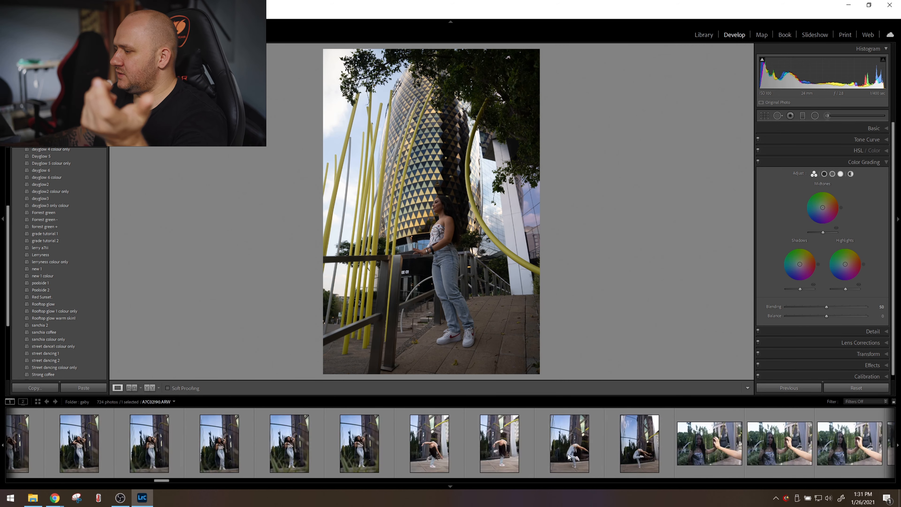
{"action": "scroll", "coordinate": [569, 457], "scroll_direction": "down", "scroll_amount": 5}
{"action": "scroll", "coordinate": [565, 457], "scroll_direction": "down", "scroll_amount": 8}
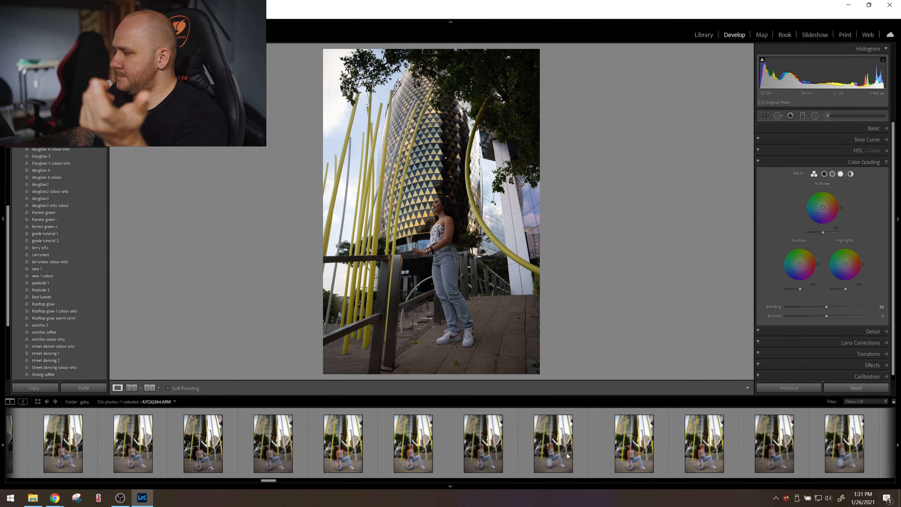
{"action": "left_click", "coordinate": [370, 444]}
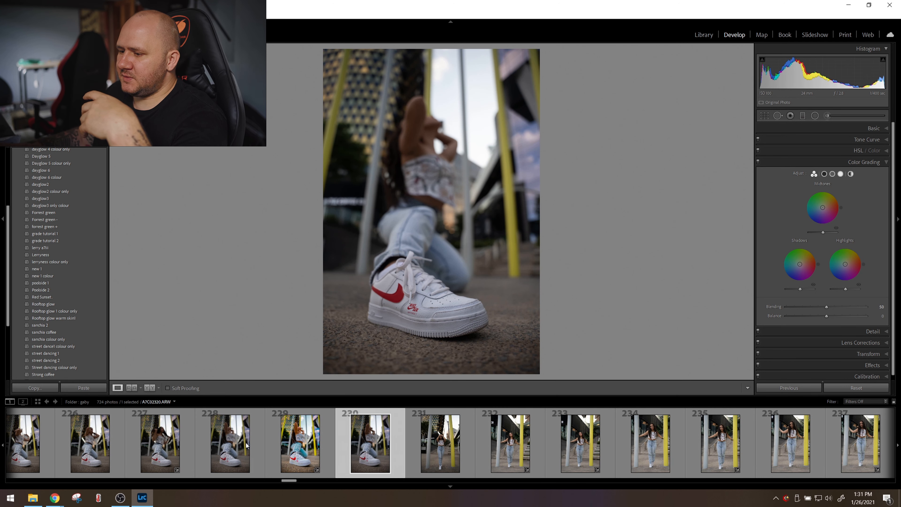
{"action": "left_click", "coordinate": [213, 428]}
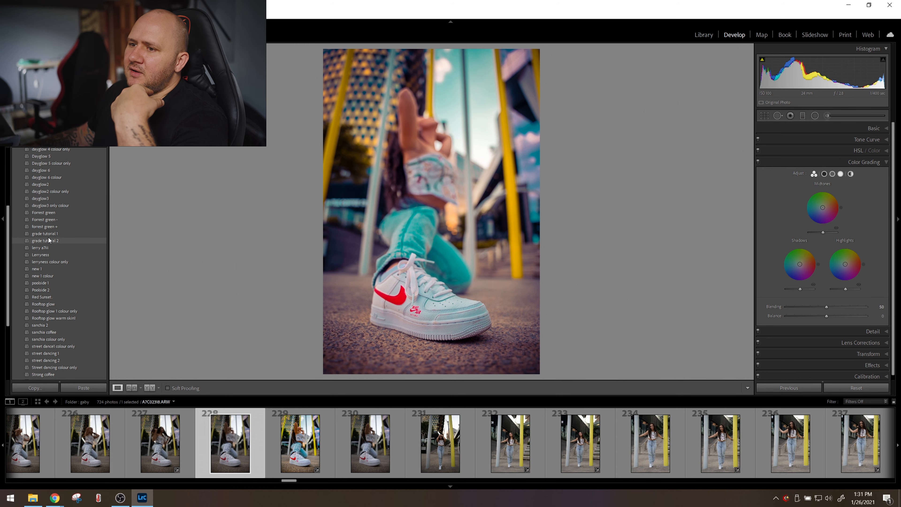
{"action": "left_click", "coordinate": [49, 234]}
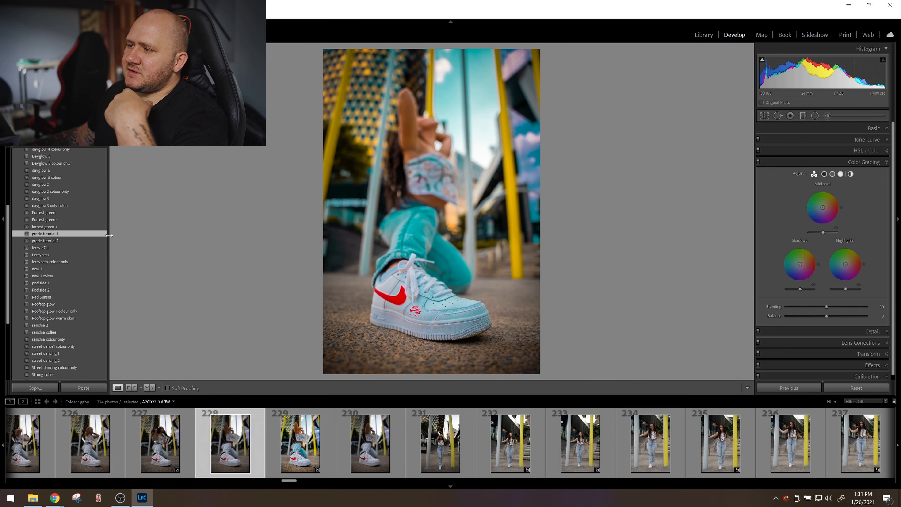
Set photo 228's exposure to +1.15, contrast to +27, shadows to +43 and blacks to -31, and review the tone curve.
{"action": "left_click", "coordinate": [829, 125]}
{"action": "left_click_drag", "start_coordinate": [835, 201], "coordinate": [840, 209]}
{"action": "left_click_drag", "start_coordinate": [830, 244], "coordinate": [844, 227]}
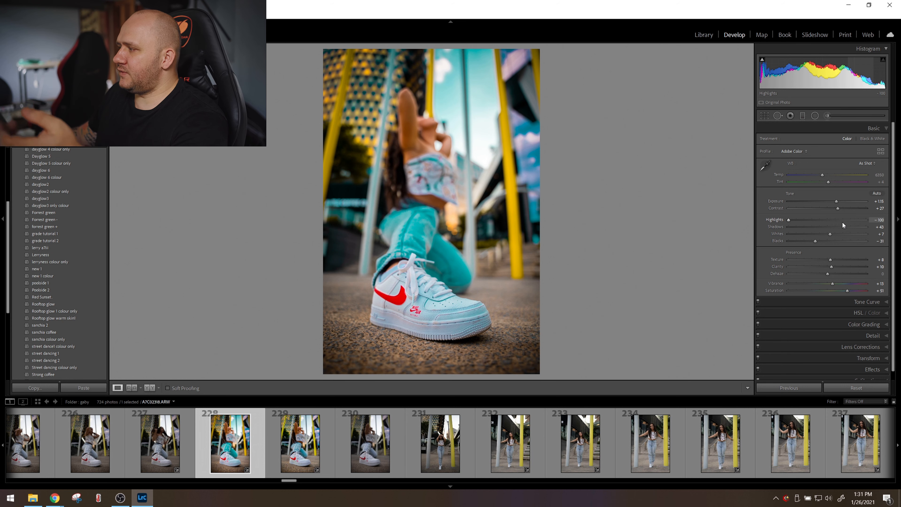
{"action": "left_click", "coordinate": [820, 301]}
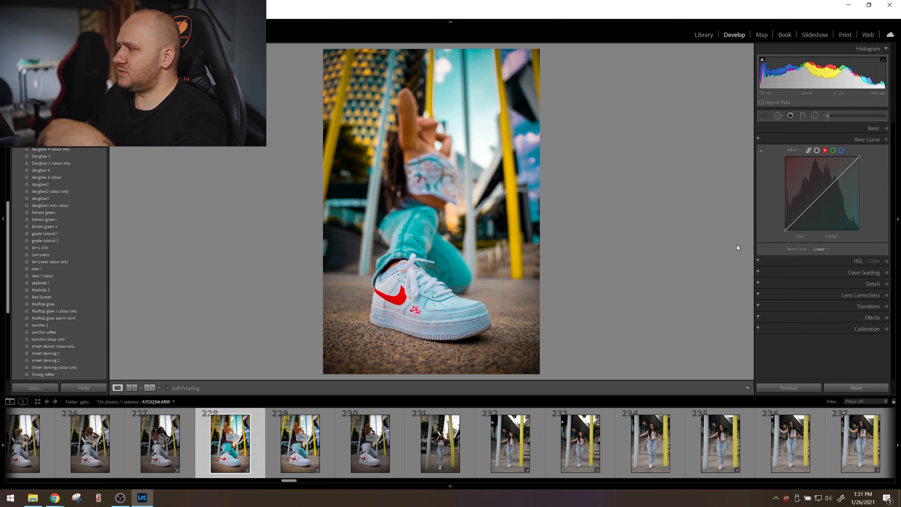
{"action": "left_click", "coordinate": [774, 130]}
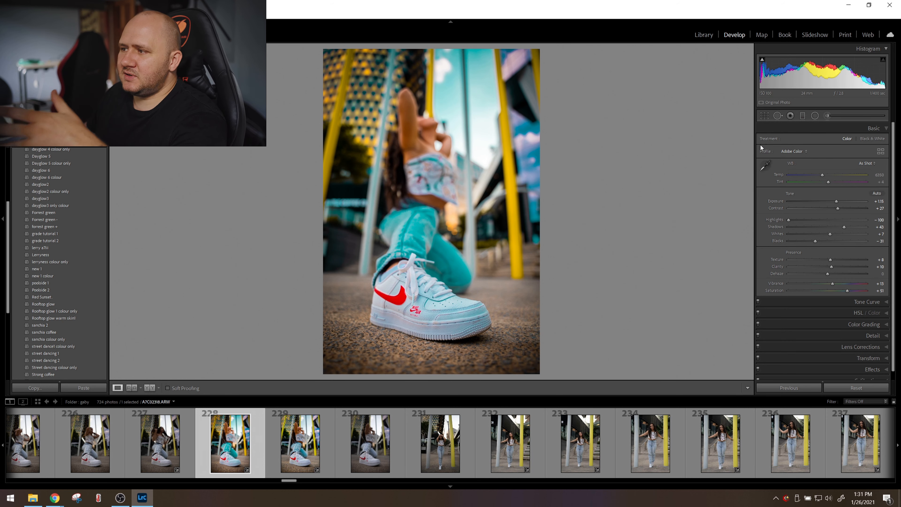
{"action": "scroll", "coordinate": [788, 209], "scroll_direction": "down", "scroll_amount": 1}
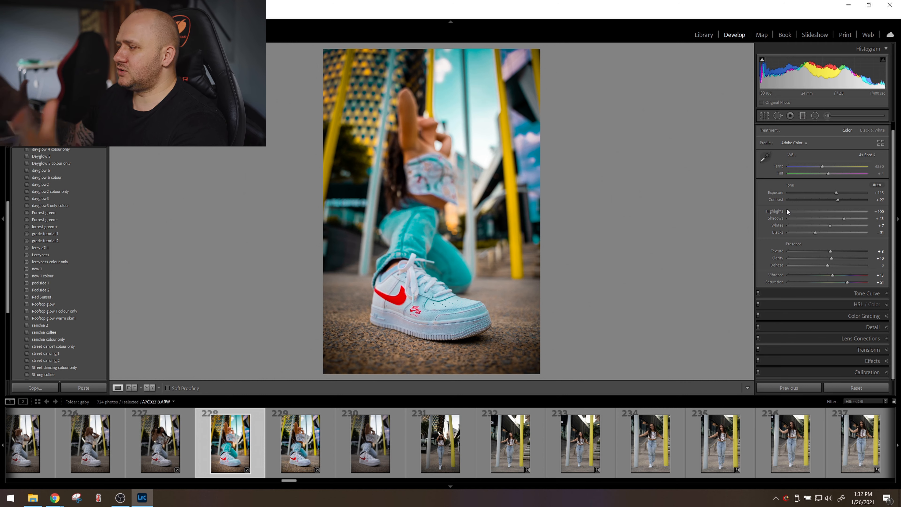
Apply the "grade tutorial 1" preset to photo 389, the seated portrait, and check the face up close.
{"action": "scroll", "coordinate": [695, 423], "scroll_direction": "down", "scroll_amount": 20}
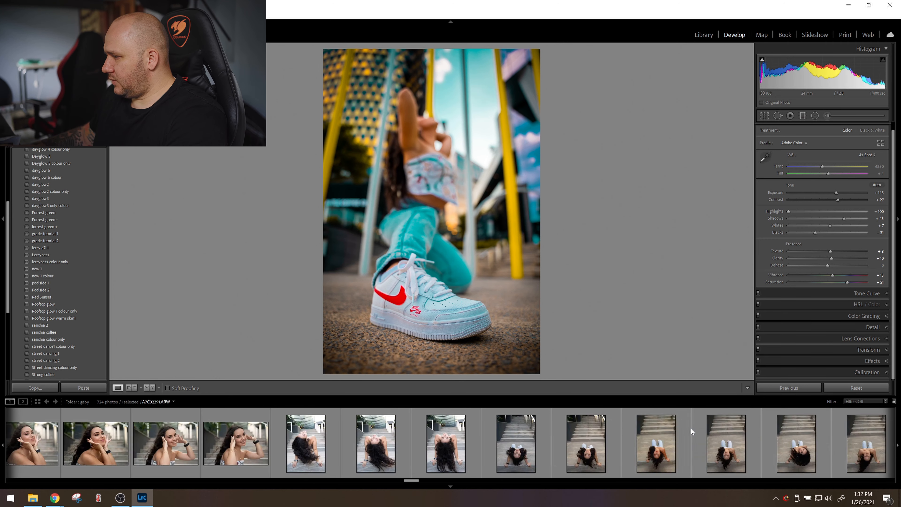
{"action": "scroll", "coordinate": [686, 435], "scroll_direction": "up", "scroll_amount": 5}
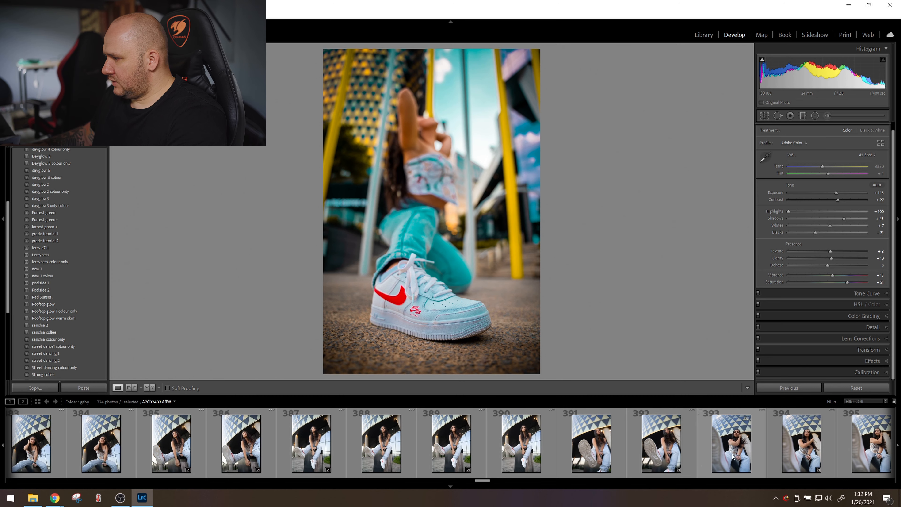
{"action": "left_click", "coordinate": [461, 448]}
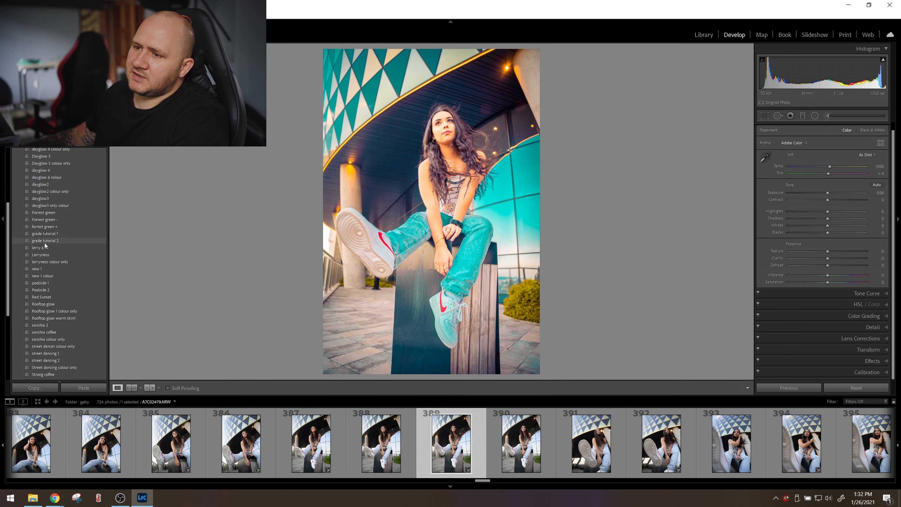
{"action": "left_click", "coordinate": [45, 235]}
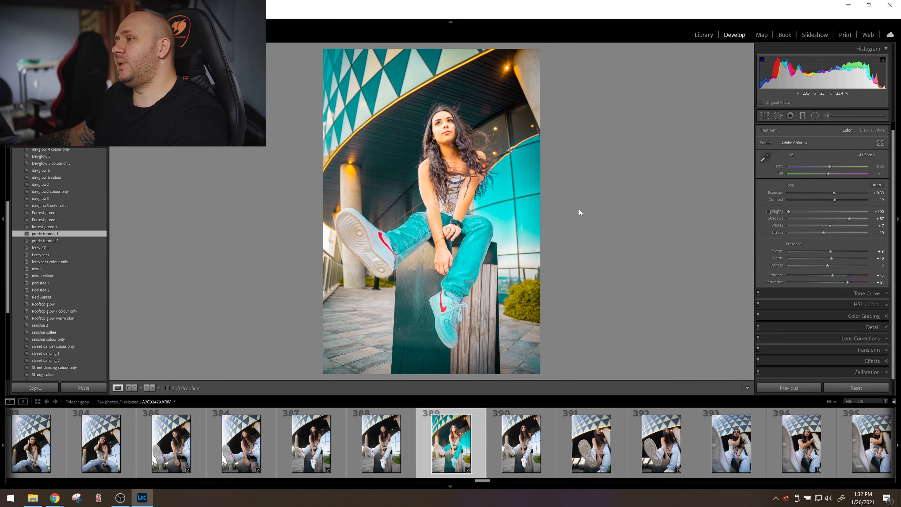
{"action": "left_click", "coordinate": [448, 132]}
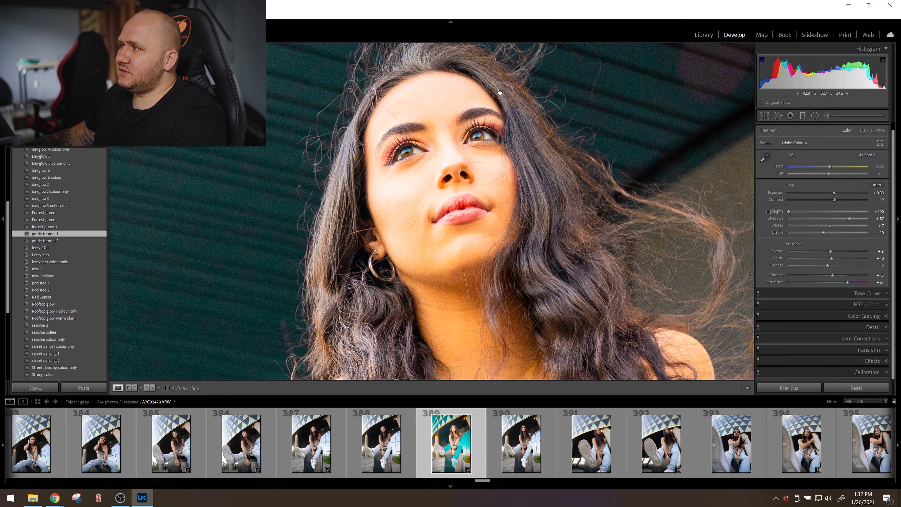
{"action": "left_click", "coordinate": [497, 77]}
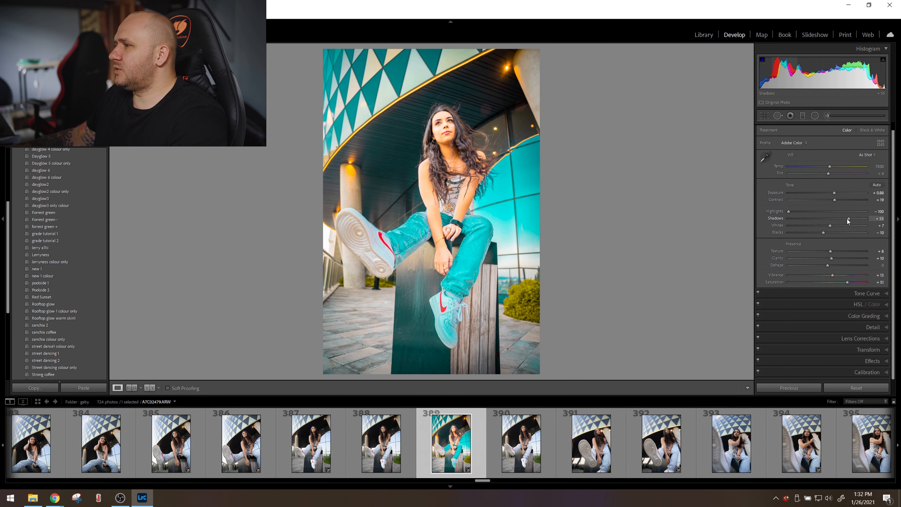
Set photo 389's shadows to -49 and fine-tune its exposure.
{"action": "left_click_drag", "start_coordinate": [848, 221], "coordinate": [827, 222]}
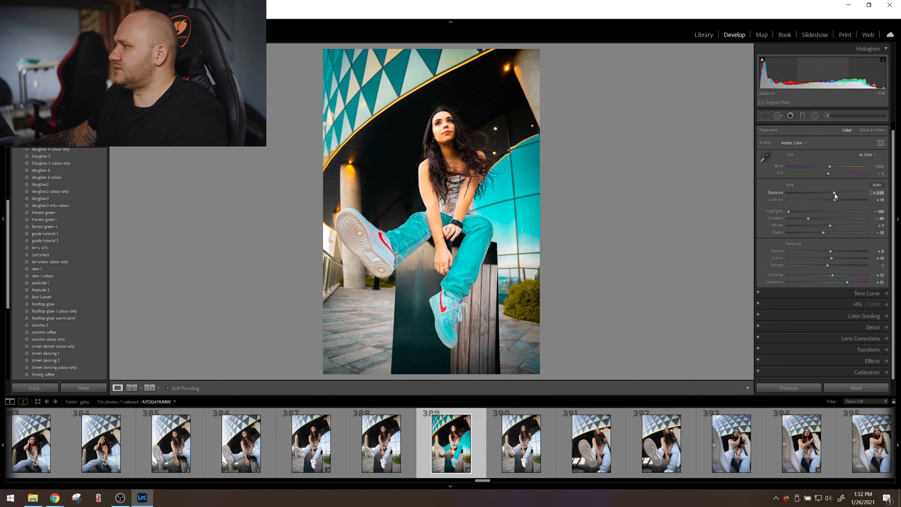
{"action": "mouse_move", "coordinate": [833, 194]}
{"action": "left_mouse_down"}
{"action": "mouse_move", "coordinate": [800, 213]}
{"action": "mouse_move", "coordinate": [833, 194]}
{"action": "left_mouse_up"}
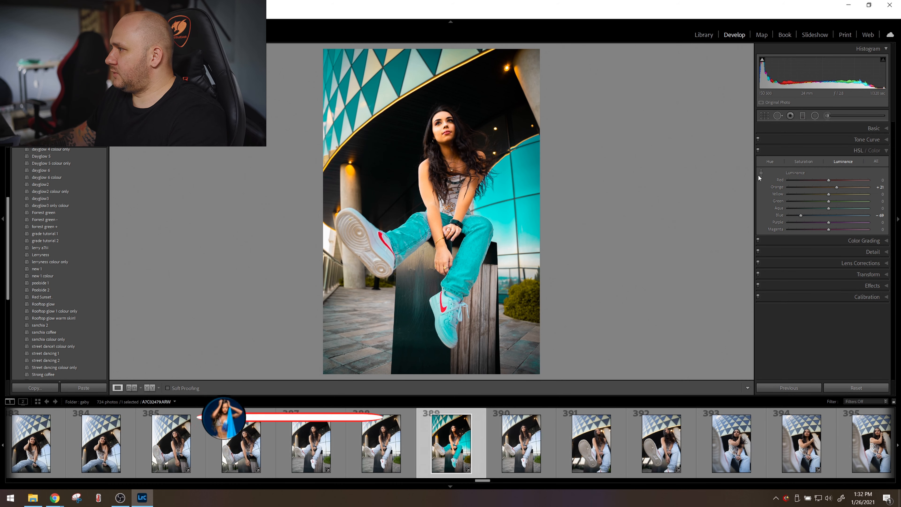
Darken photo 389's skin tones to orange luminance +2 and yellow luminance -2, and switch the targeted HSL adjustment to hue.
{"action": "left_click", "coordinate": [761, 173]}
{"action": "left_click_drag", "start_coordinate": [439, 120], "coordinate": [439, 126]}
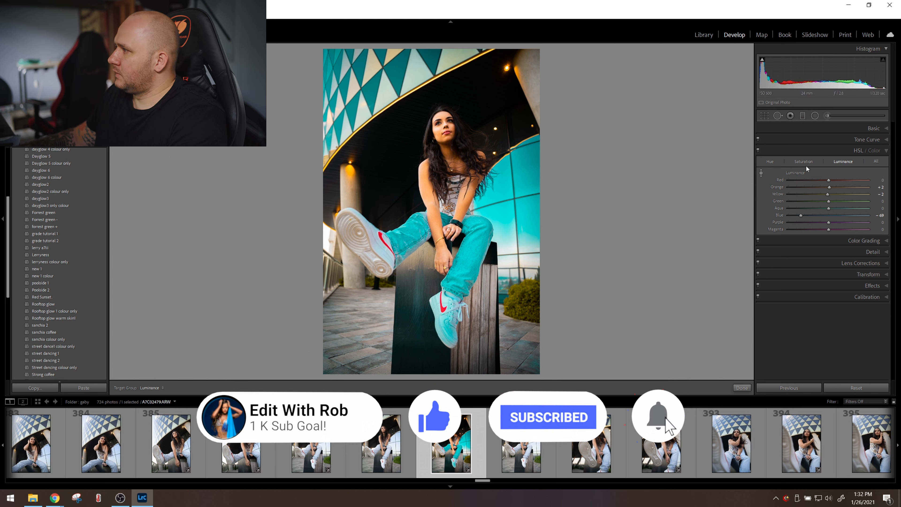
{"action": "left_click", "coordinate": [770, 161]}
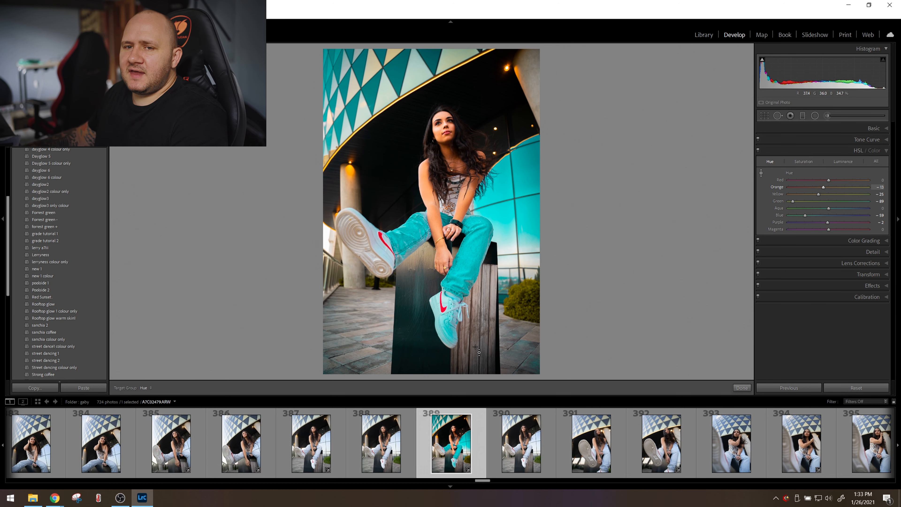
Copy the develop settings from photo 389 and paste them onto photo 390.
{"action": "left_click", "coordinate": [26, 388]}
{"action": "key", "text": "Return"}
{"action": "key", "text": "Right"}
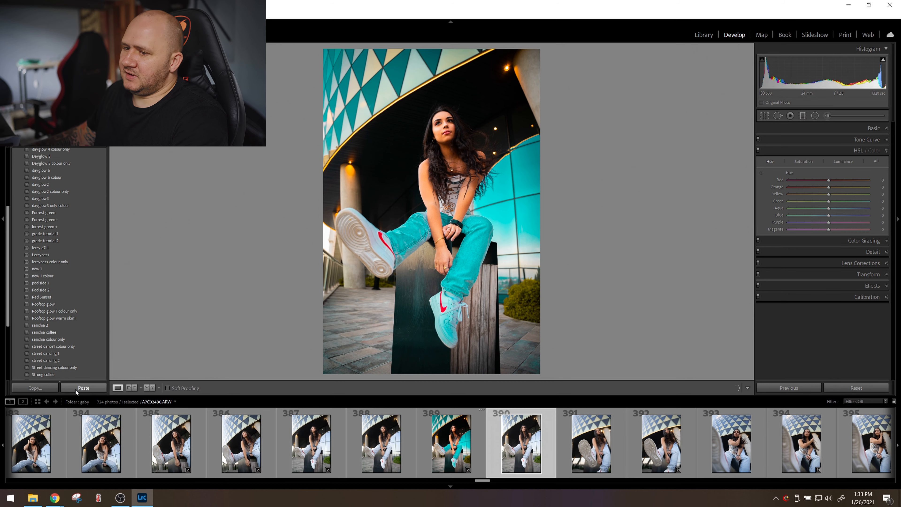
{"action": "left_click", "coordinate": [84, 388]}
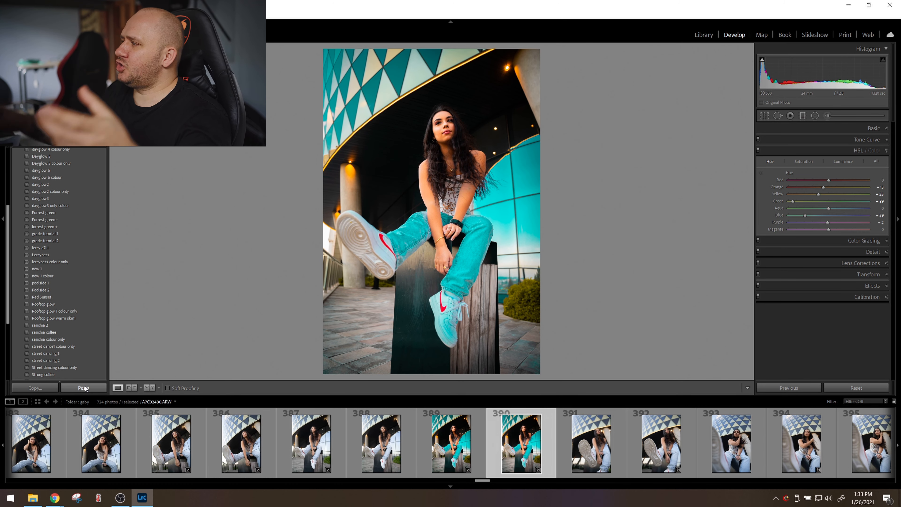
Show the "dayglow 4" preset's file in File Explorer and look through the XMP files in the User Presets folder.
{"action": "scroll", "coordinate": [50, 195], "scroll_direction": "up", "scroll_amount": 5}
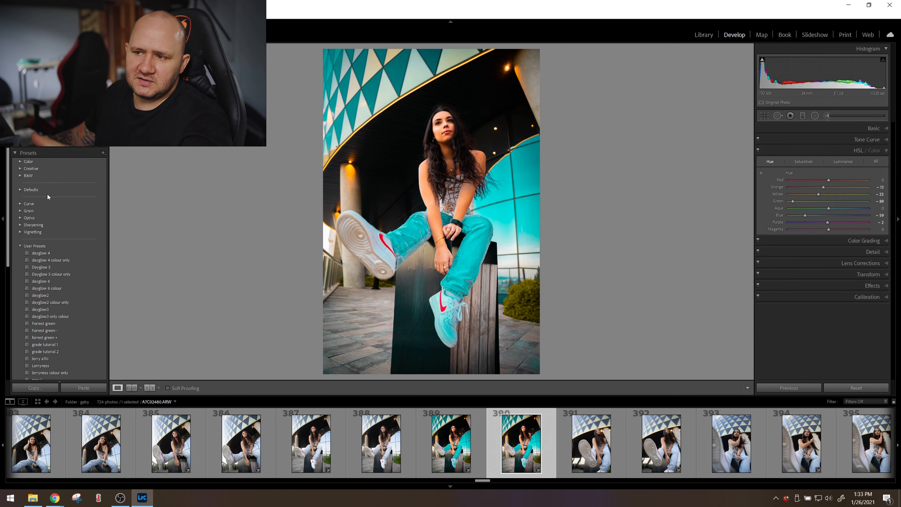
{"action": "right_click", "coordinate": [52, 252]}
{"action": "right_click", "coordinate": [38, 253]}
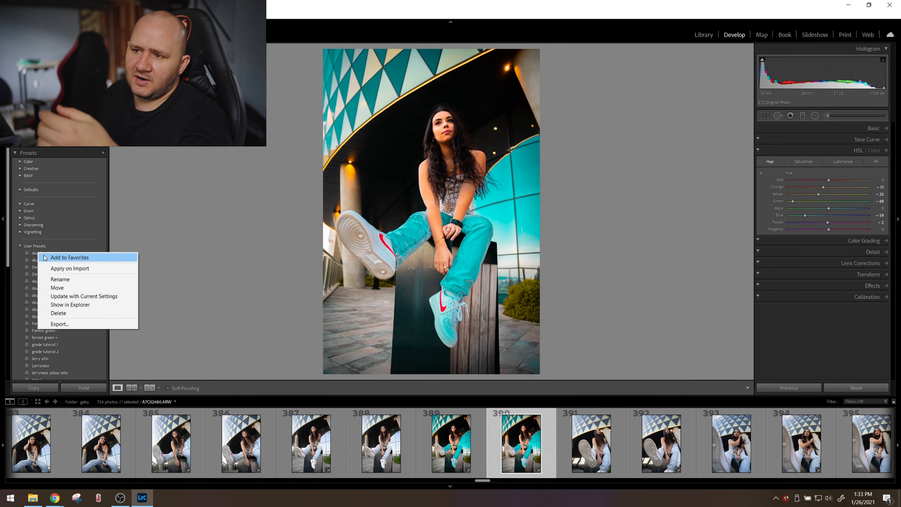
{"action": "left_click", "coordinate": [69, 305]}
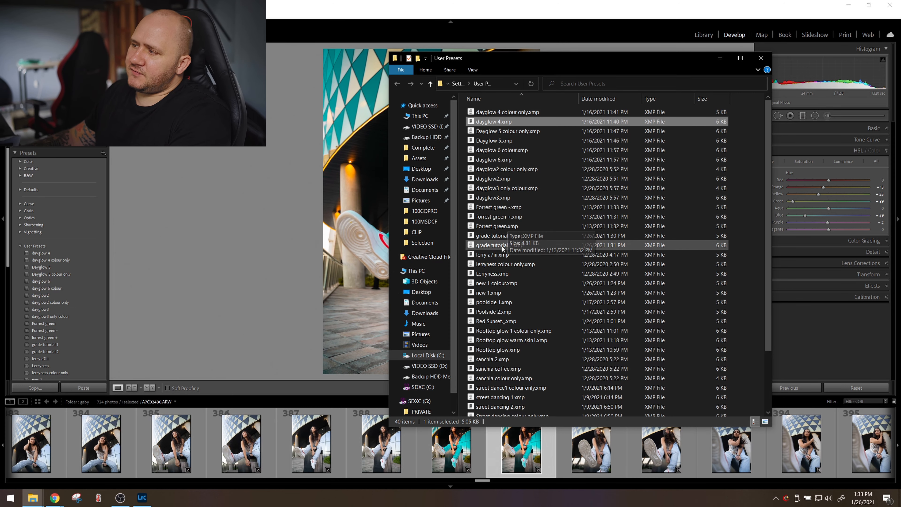
{"action": "scroll", "coordinate": [480, 234], "scroll_direction": "down", "scroll_amount": 3}
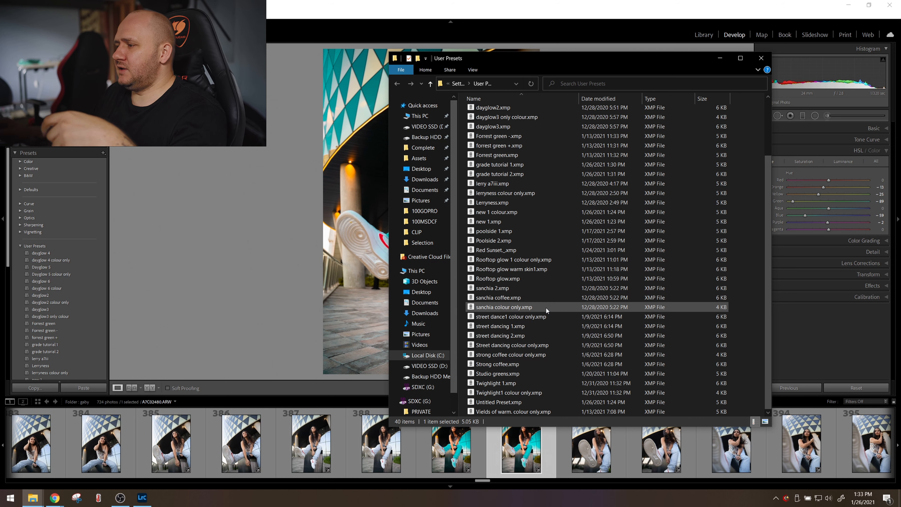
{"action": "scroll", "coordinate": [547, 310], "scroll_direction": "up", "scroll_amount": 3}
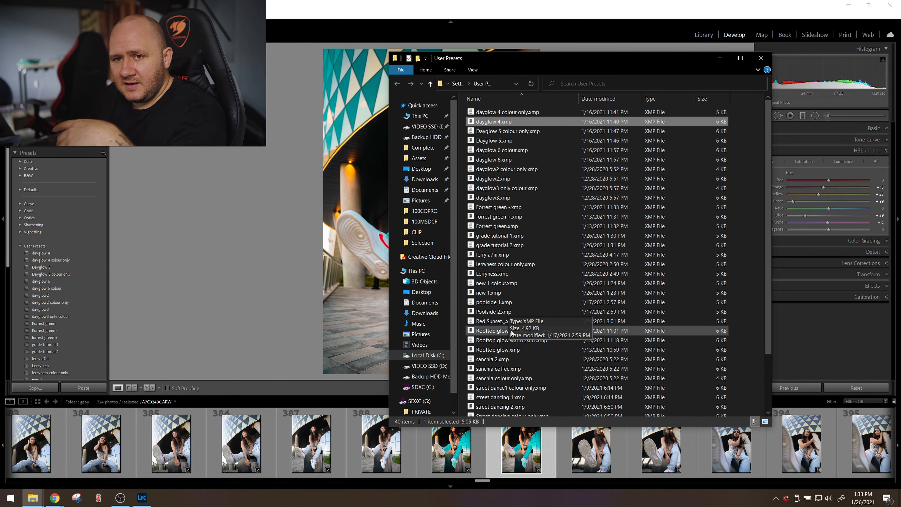